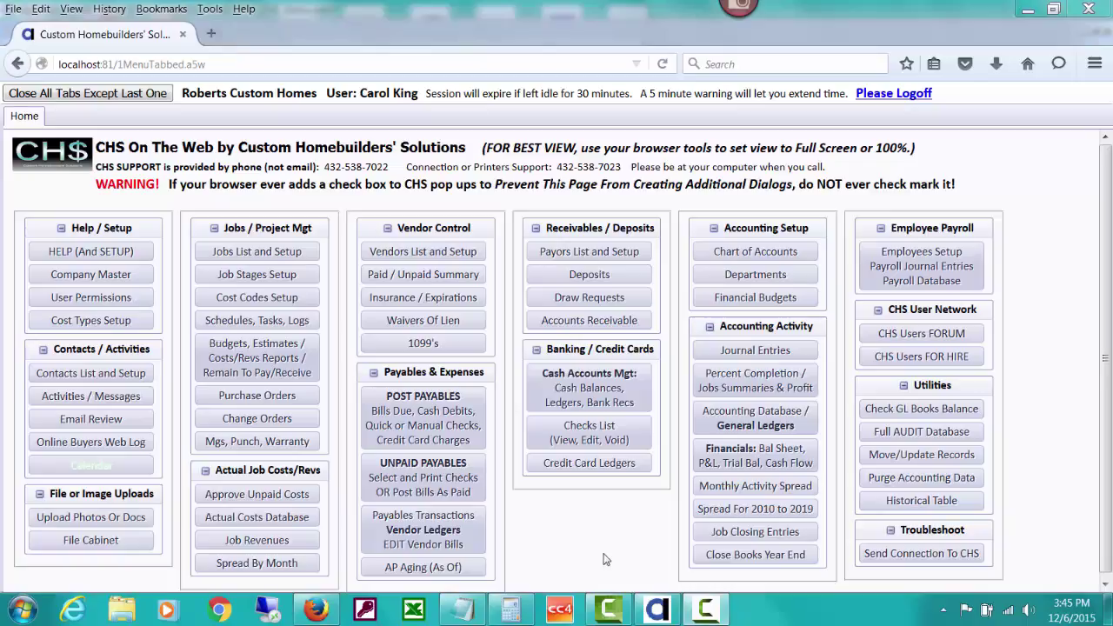
# Step: Open the items list for cost code 5930 Mirrors and Glass - Turnkey from the budget worksheet of job VISTAV3811
pyautogui.click(288, 365)
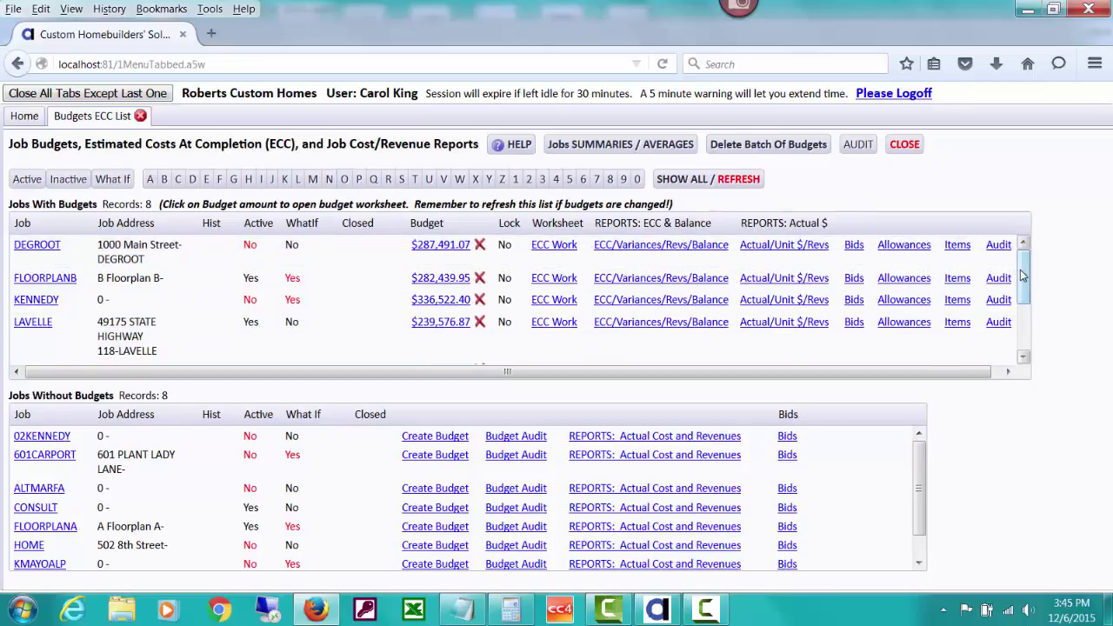
pyautogui.moveTo(1022, 278); pyautogui.dragTo(1023, 347)
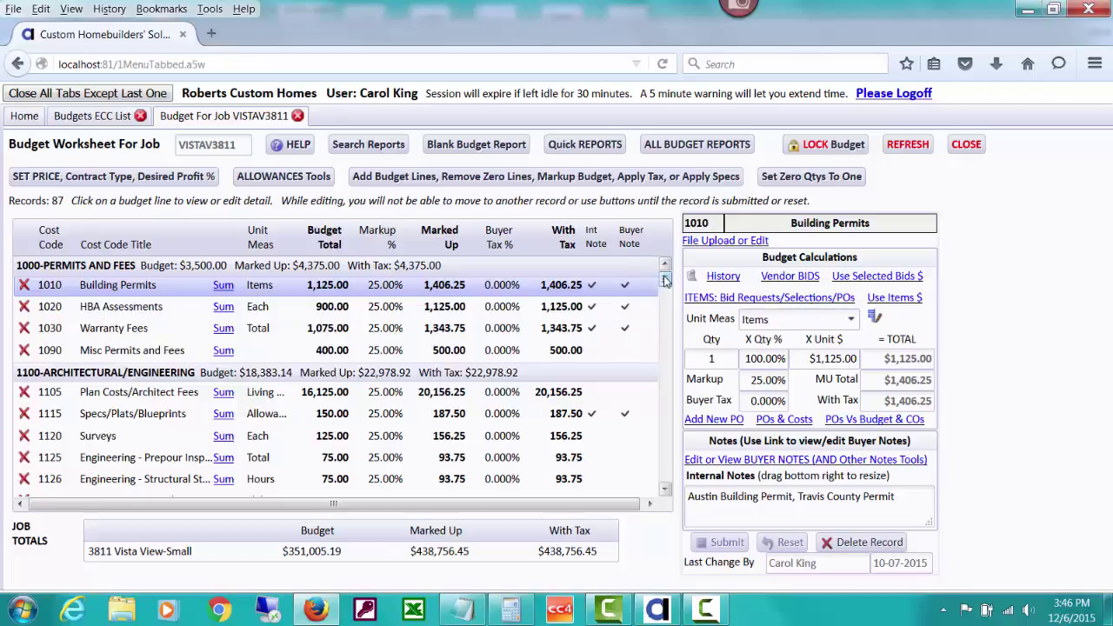
pyautogui.moveTo(665, 280); pyautogui.dragTo(662, 450)
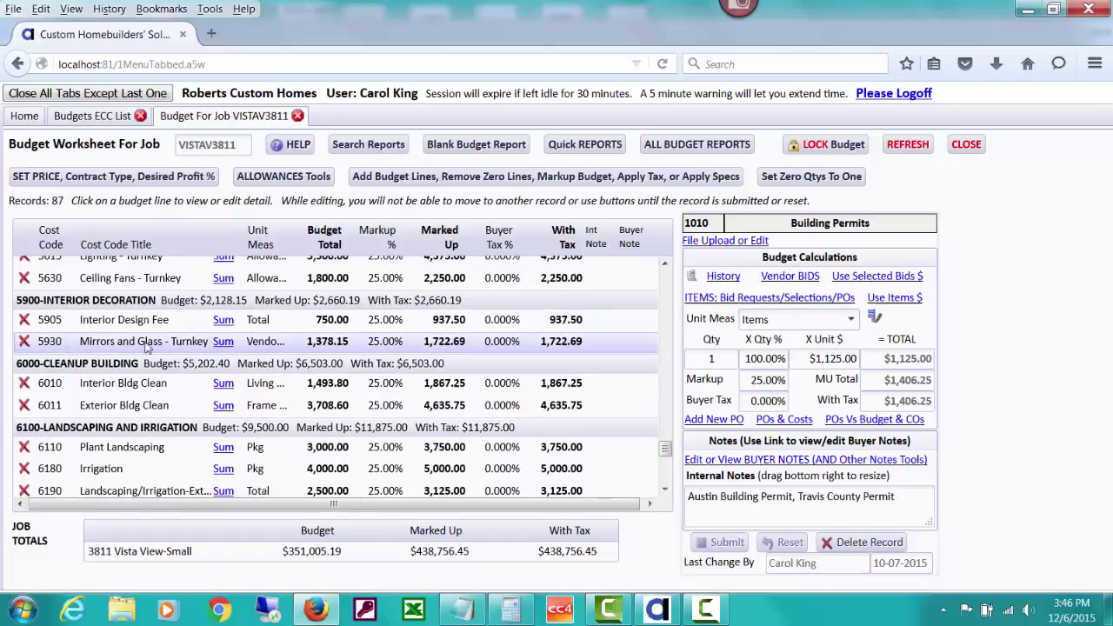
pyautogui.click(97, 346)
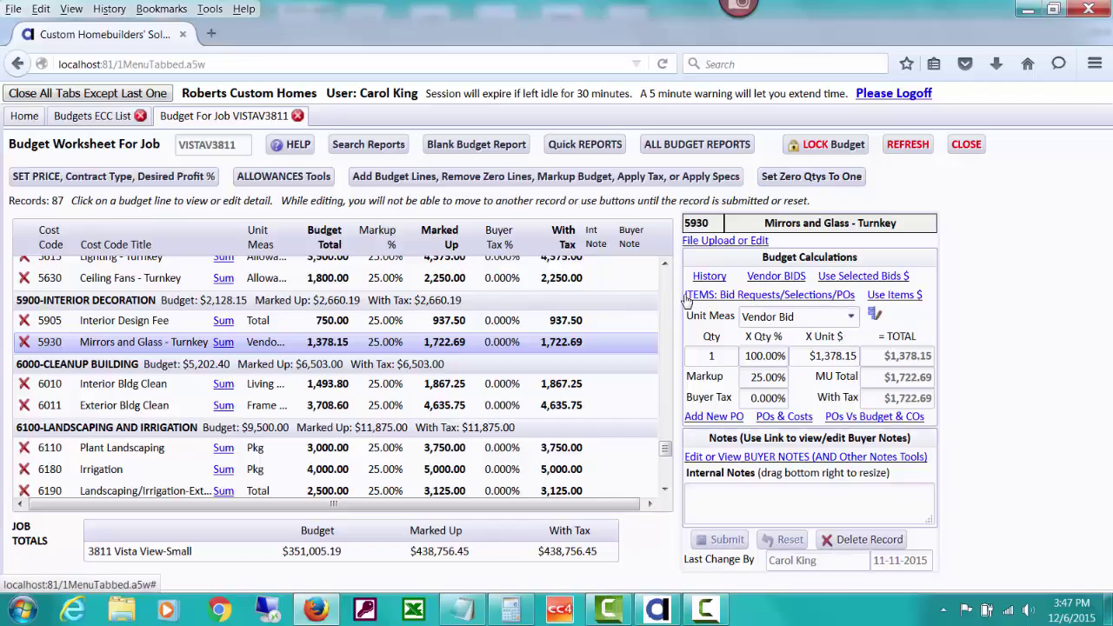
pyautogui.click(790, 296)
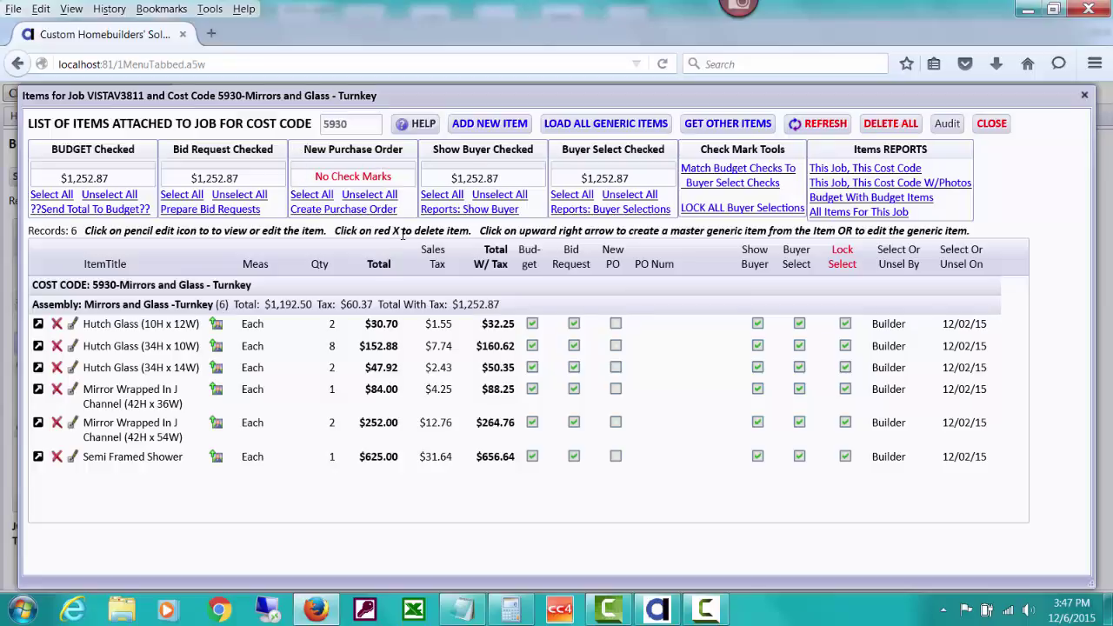
# Step: Mark Hutch Glass (10H x 12W) and all other items not already on a purchase order for the new PO
pyautogui.click(615, 324)
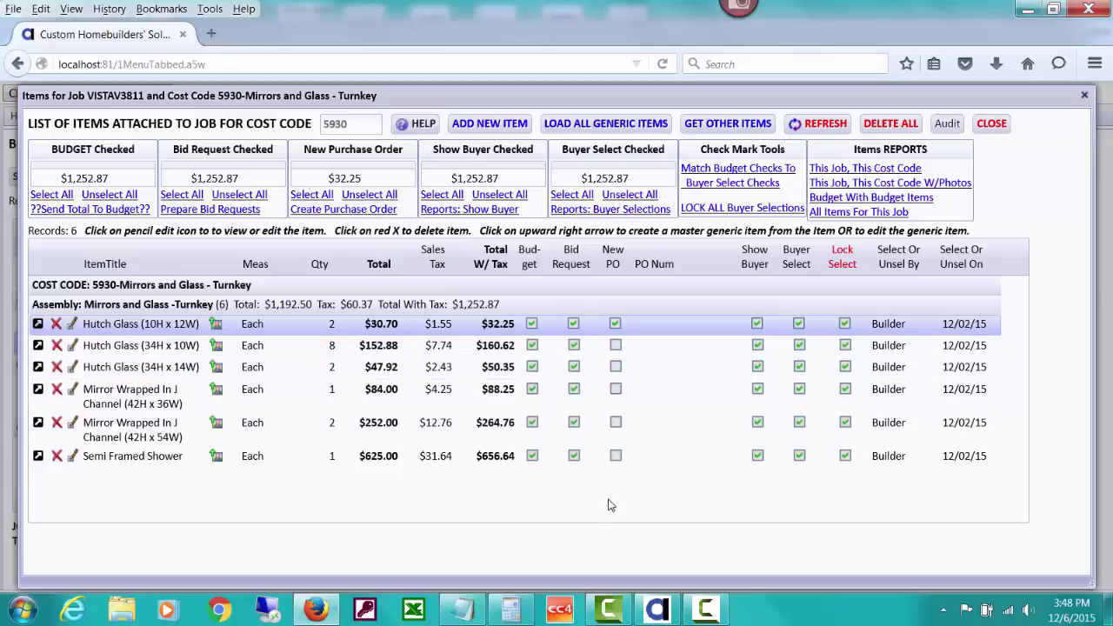
pyautogui.click(312, 194)
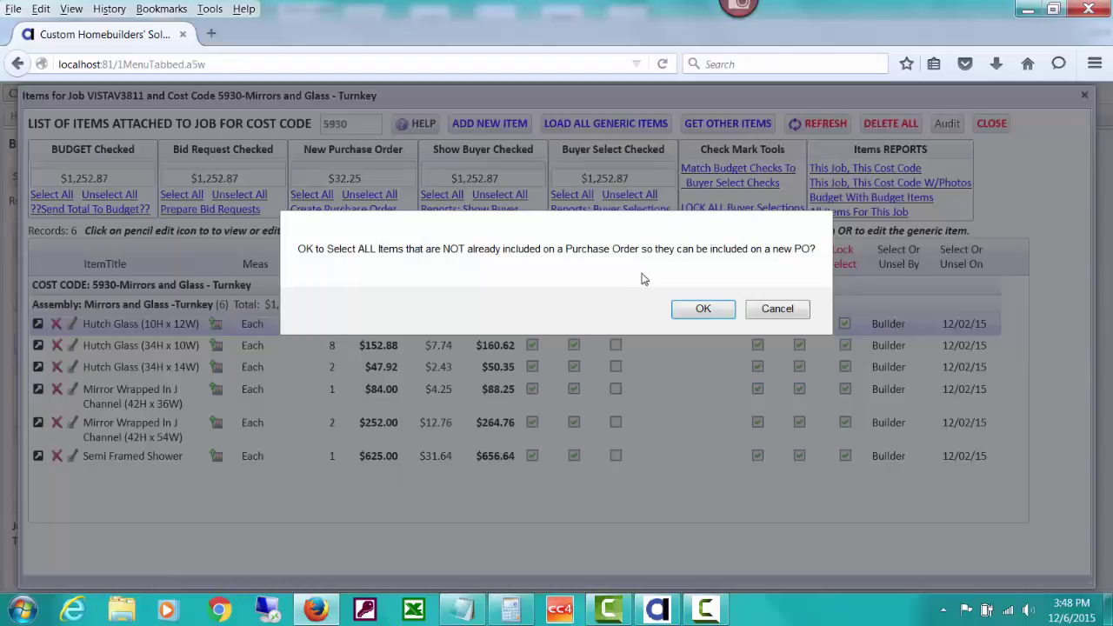
pyautogui.click(687, 309)
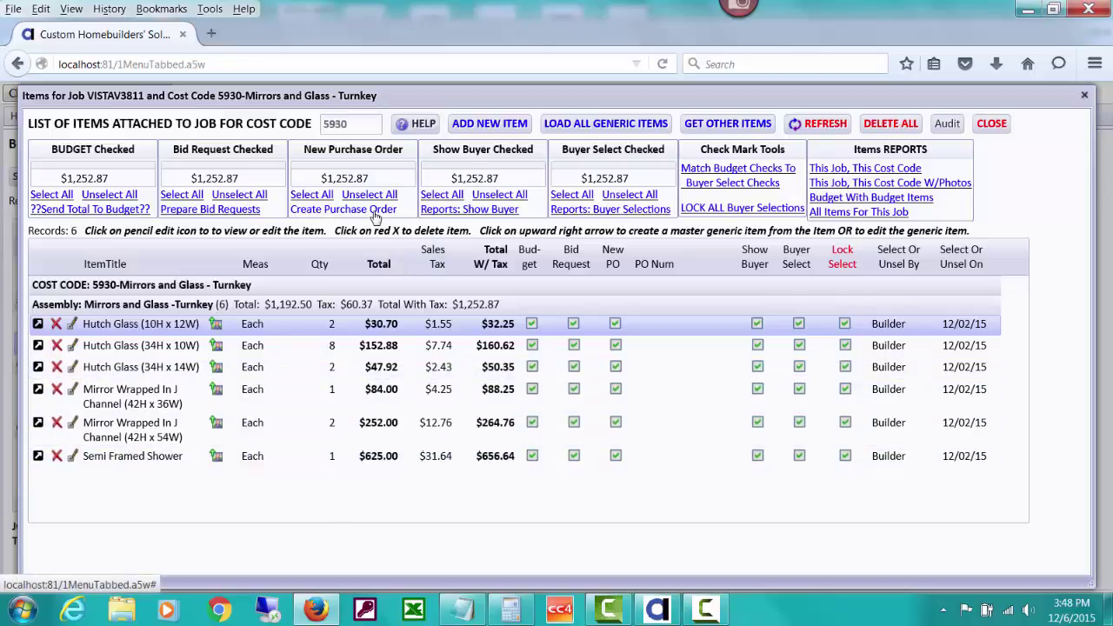
# Step: Create a purchase order from the checked items for vendor FASHIONGLA, Fashion Glass and Mirror, Ltd
pyautogui.click(376, 210)
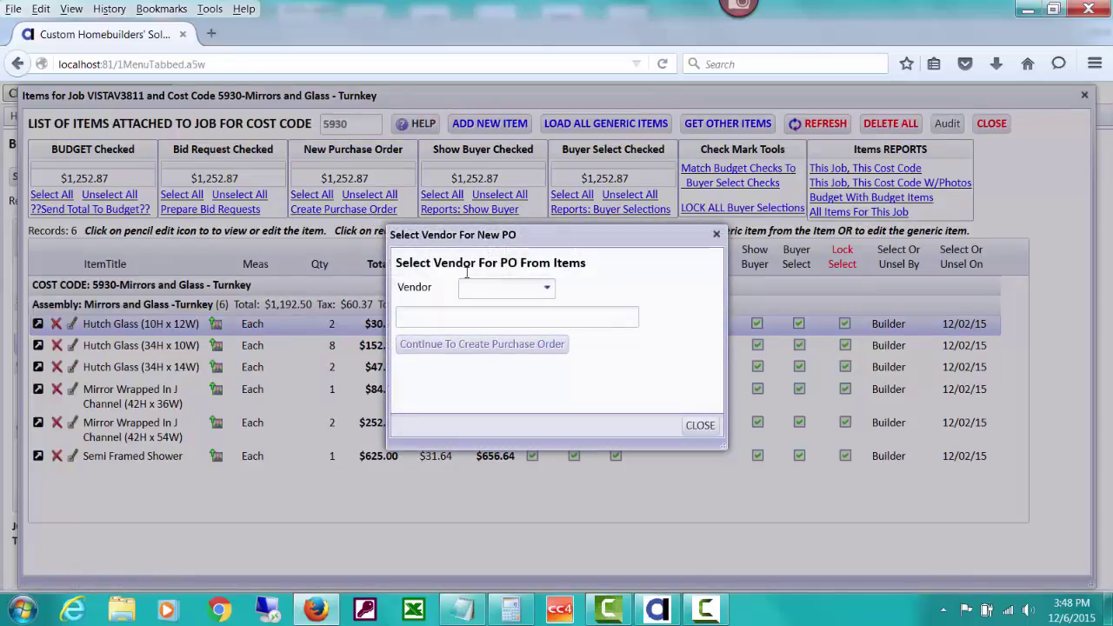
pyautogui.click(482, 291)
pyautogui.write('fa')
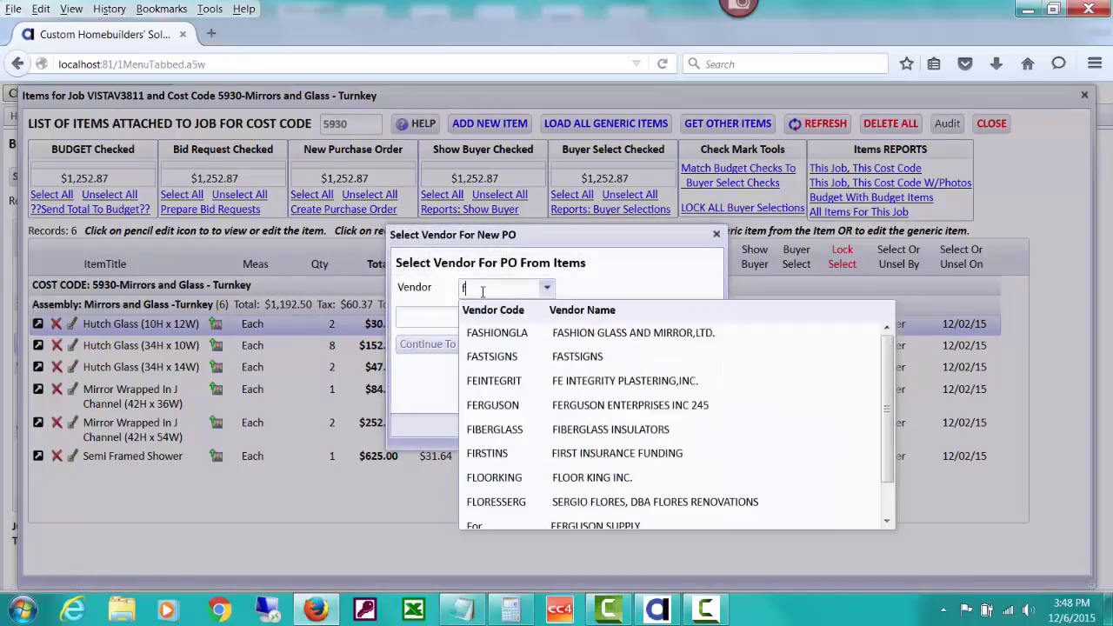
pyautogui.click(514, 331)
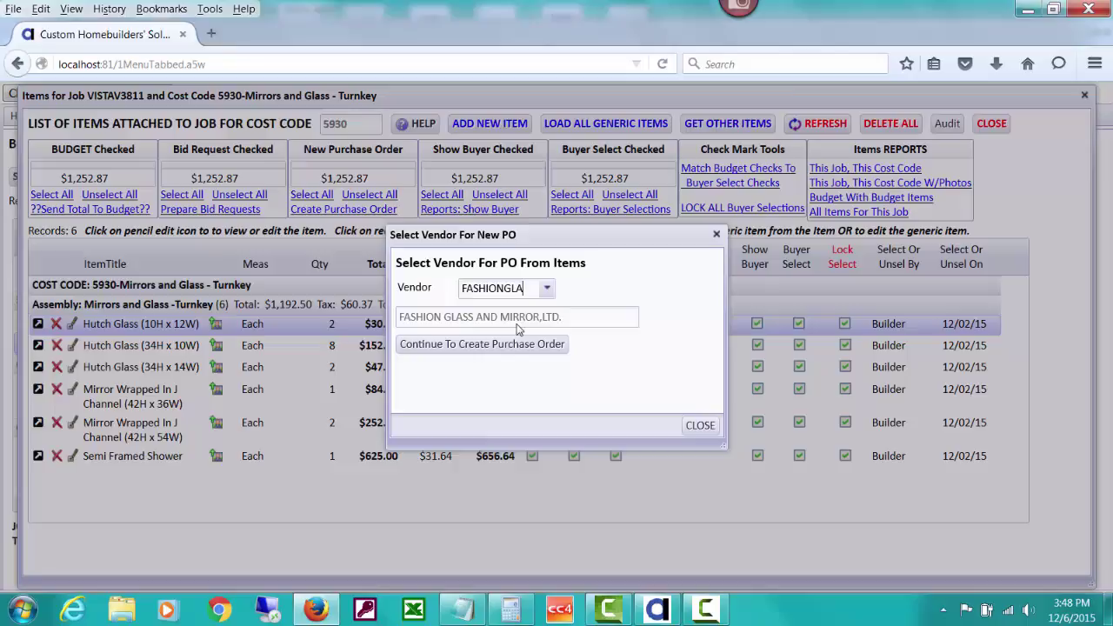
pyautogui.click(482, 344)
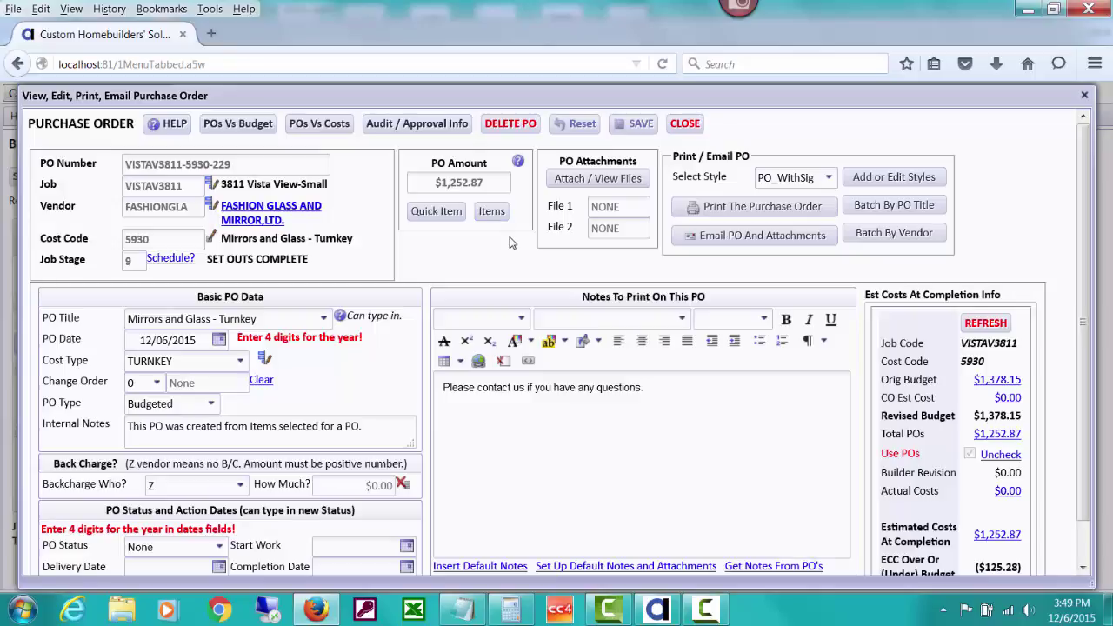
# Step: Upload Bid_FASHION GLASS_Quote.pdf from C: > CHS VideosAndHelpDocs > 3400_Bids And Purchase Orders as the purchase order's File 1 attachment
pyautogui.click(611, 179)
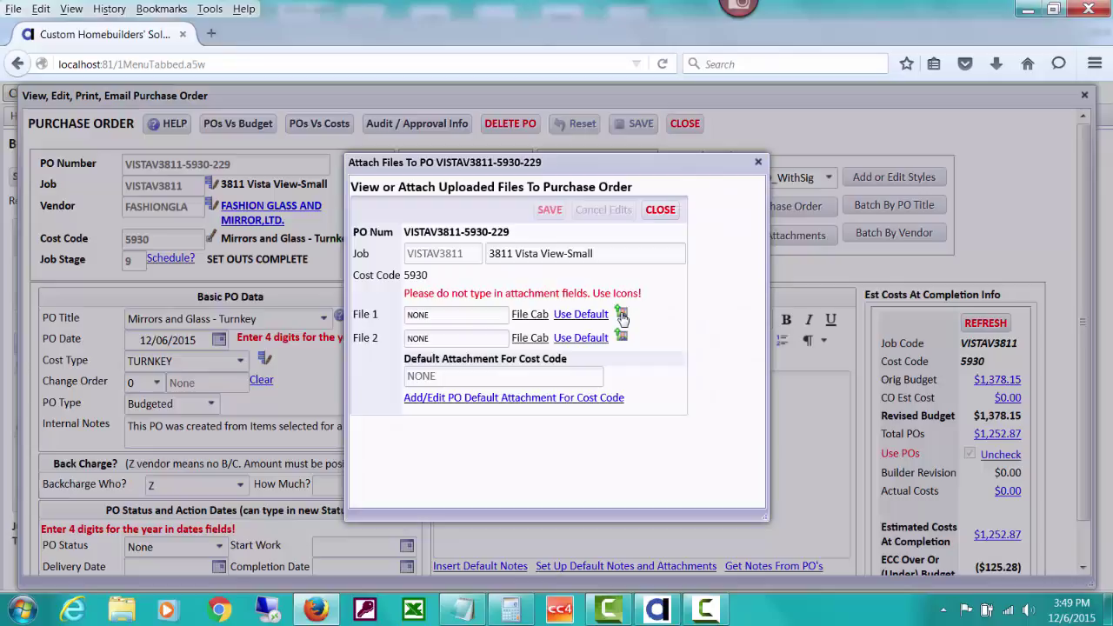
pyautogui.click(621, 315)
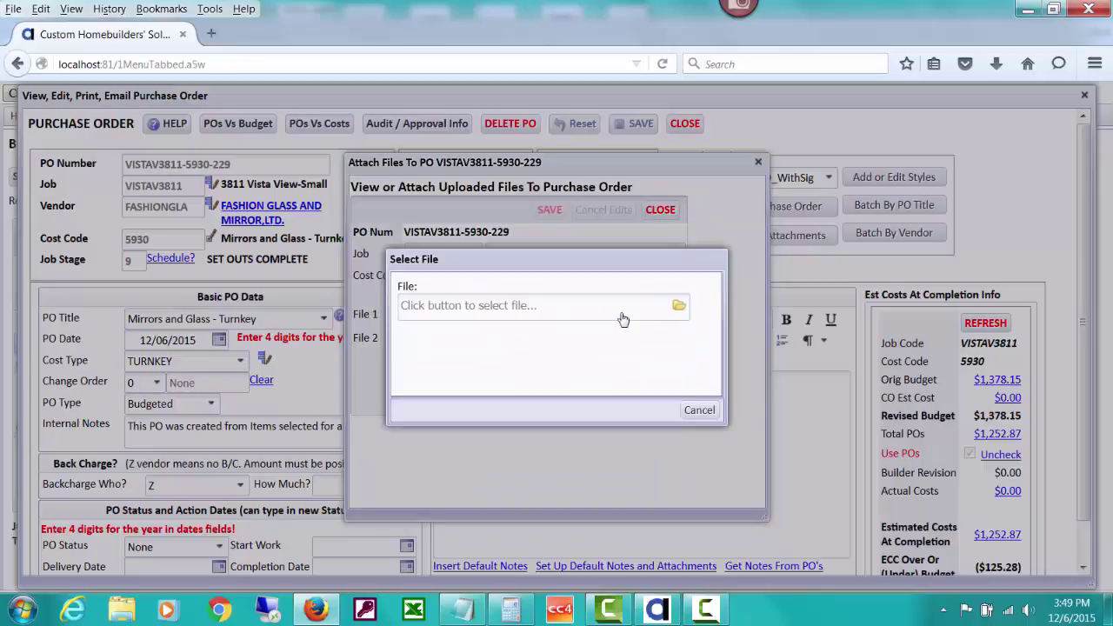
pyautogui.click(680, 307)
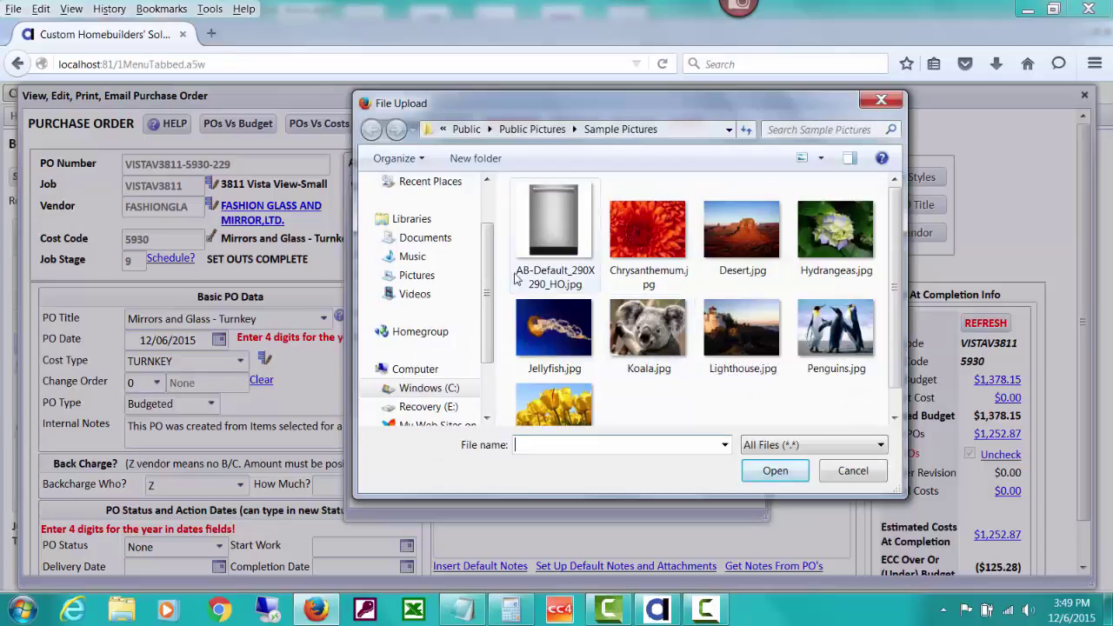
pyautogui.click(447, 392)
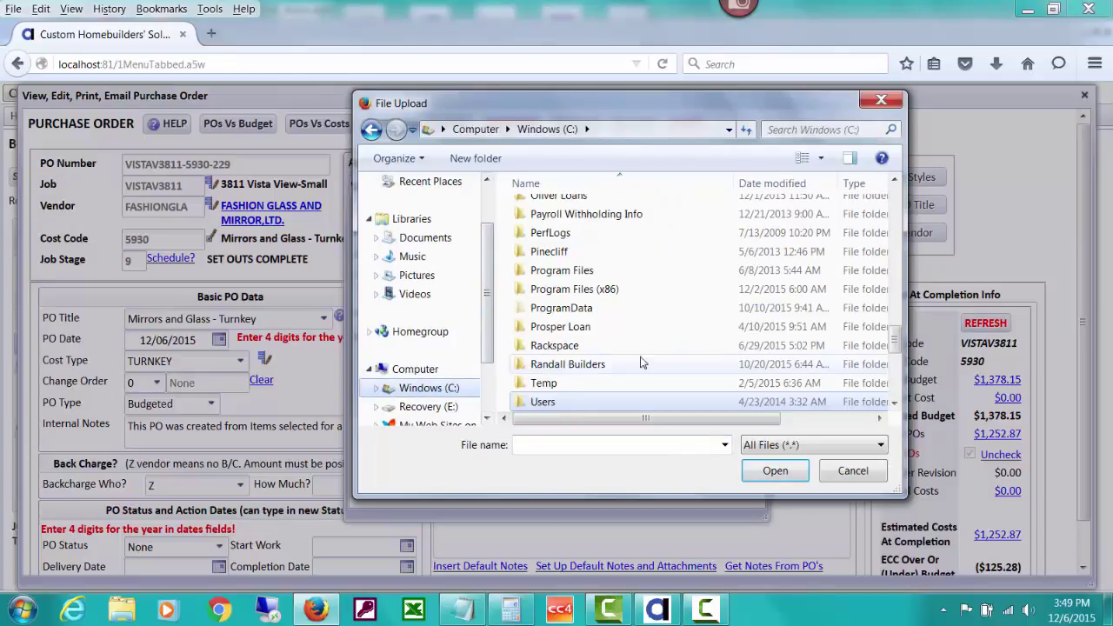
pyautogui.moveTo(905, 341); pyautogui.dragTo(896, 298)
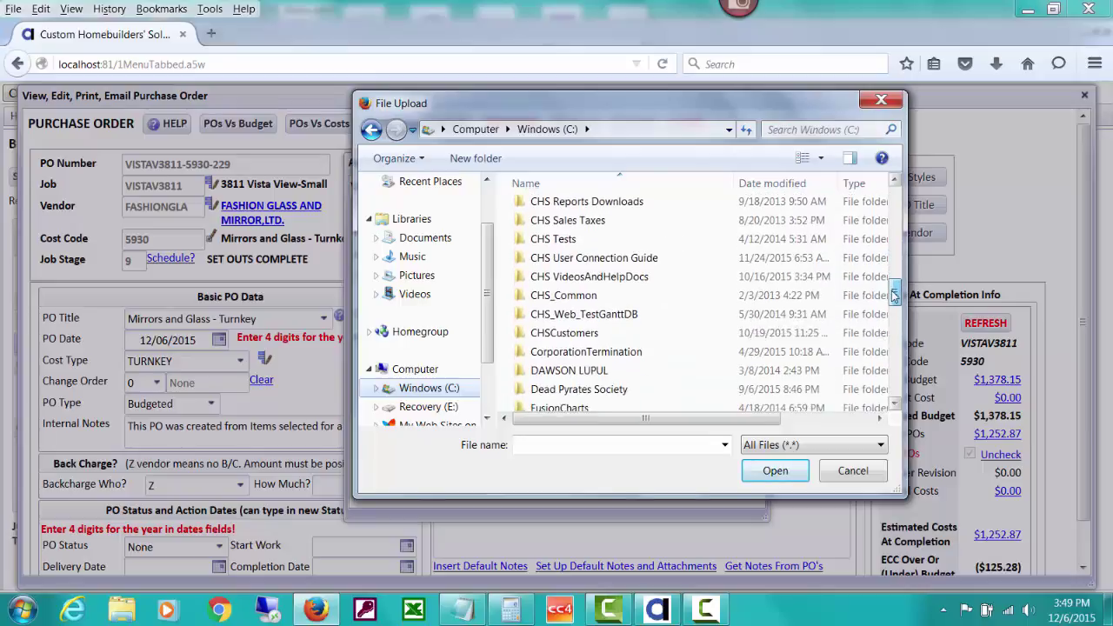
pyautogui.doubleClick(646, 280)
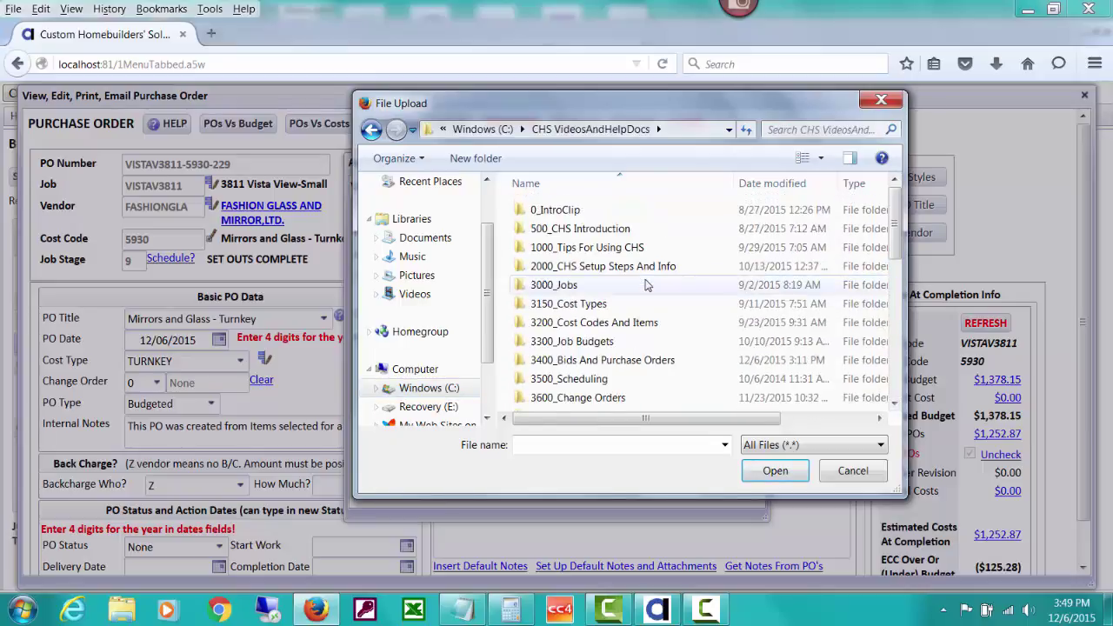
pyautogui.doubleClick(596, 363)
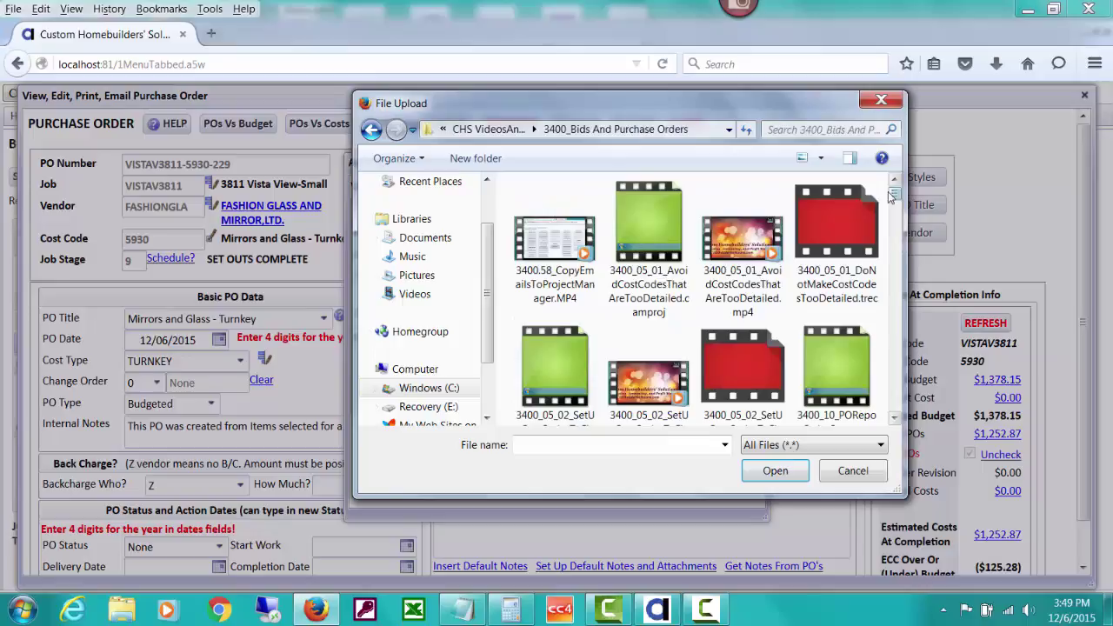
pyautogui.moveTo(894, 197); pyautogui.dragTo(886, 417)
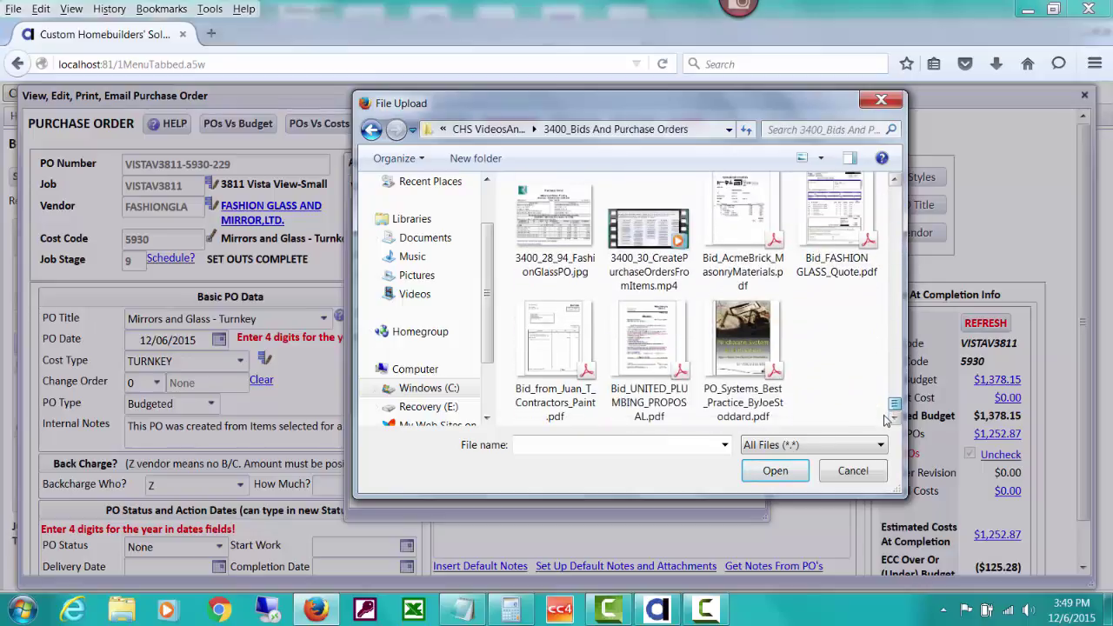
pyautogui.doubleClick(834, 233)
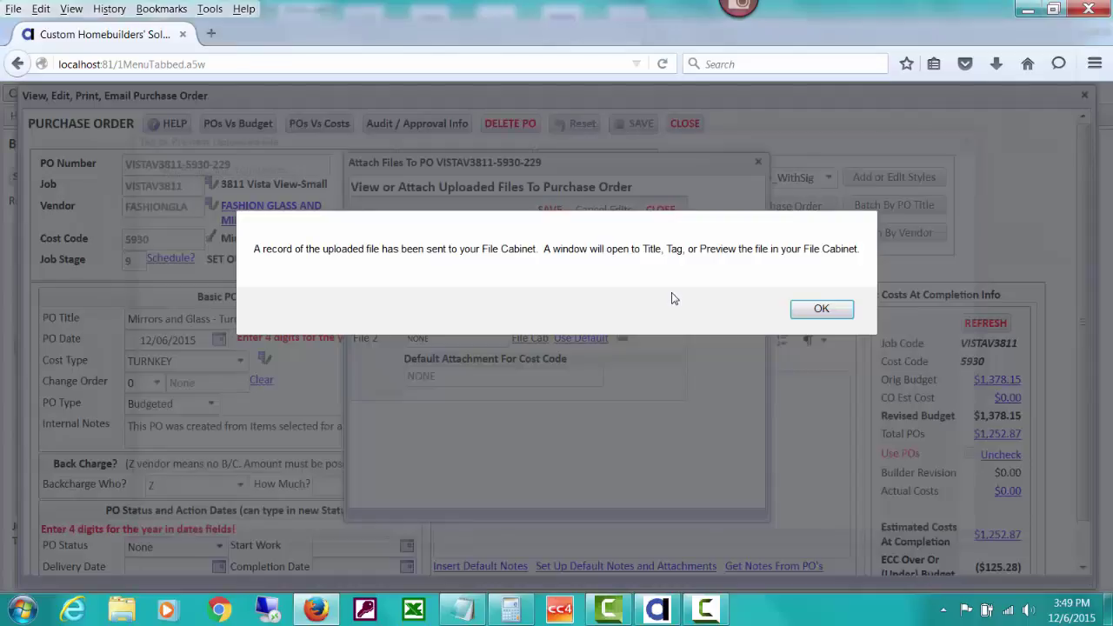
pyautogui.click(821, 310)
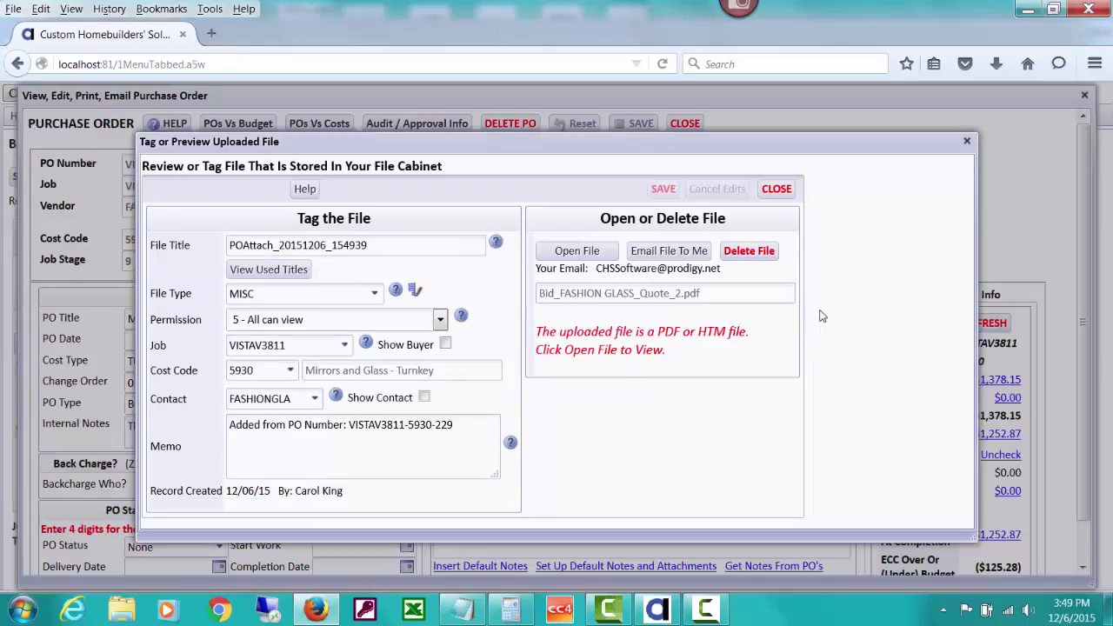
# Step: Change the uploaded file's title to POAttach_VendorBidFromFashionGlass_20151206
pyautogui.doubleClick(279, 246)
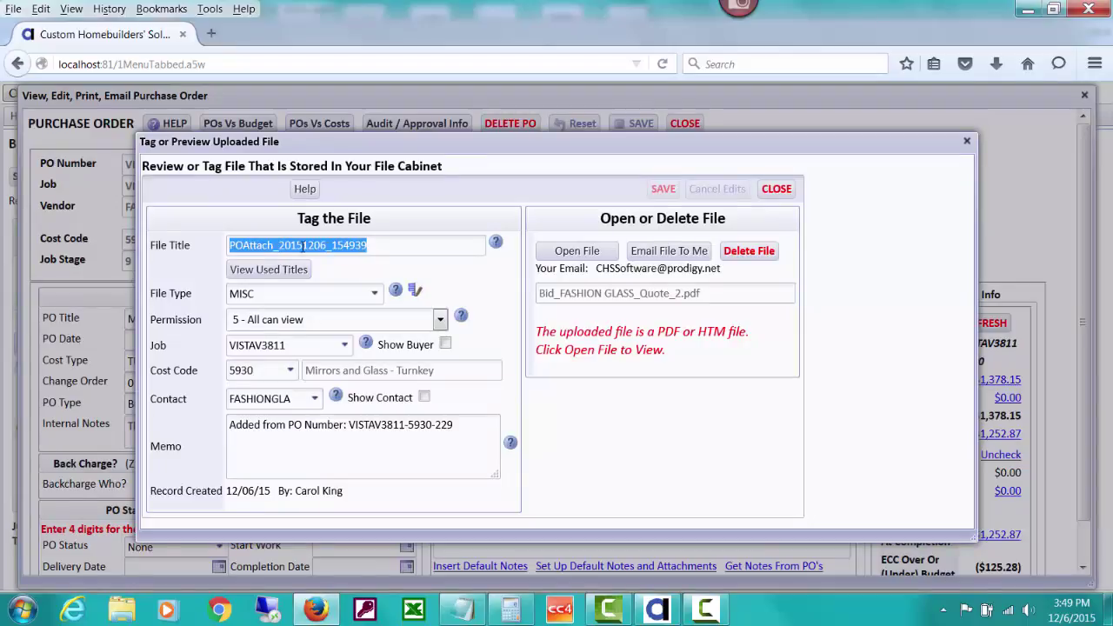
pyautogui.click(330, 247)
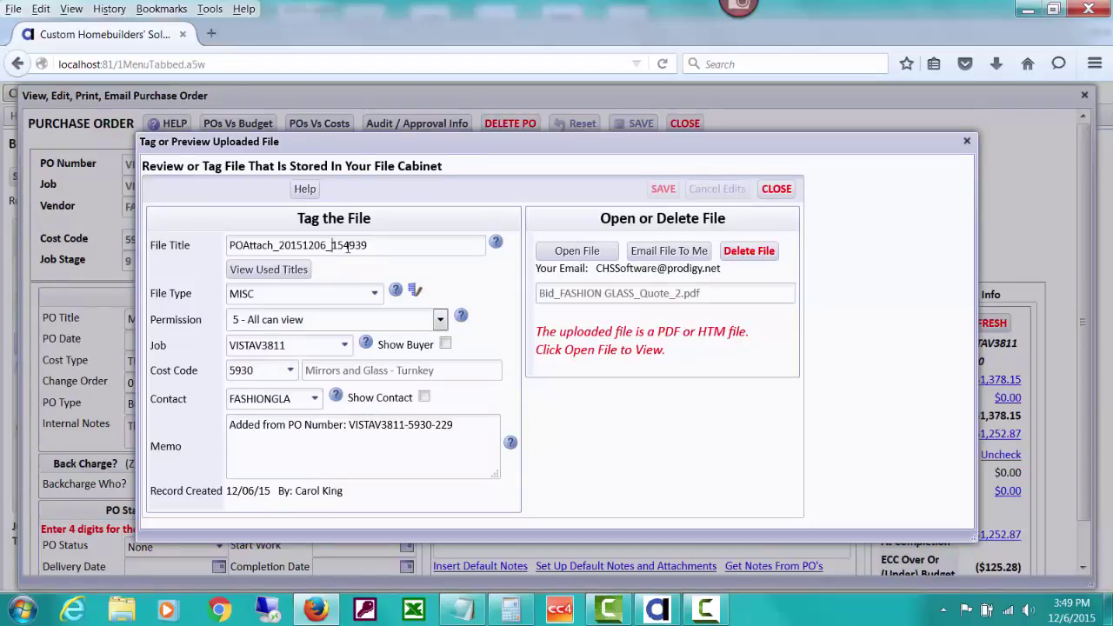
pyautogui.keyDown('shift'); pyautogui.click(379, 247); pyautogui.keyUp('shift')
pyautogui.press('BackSpace')
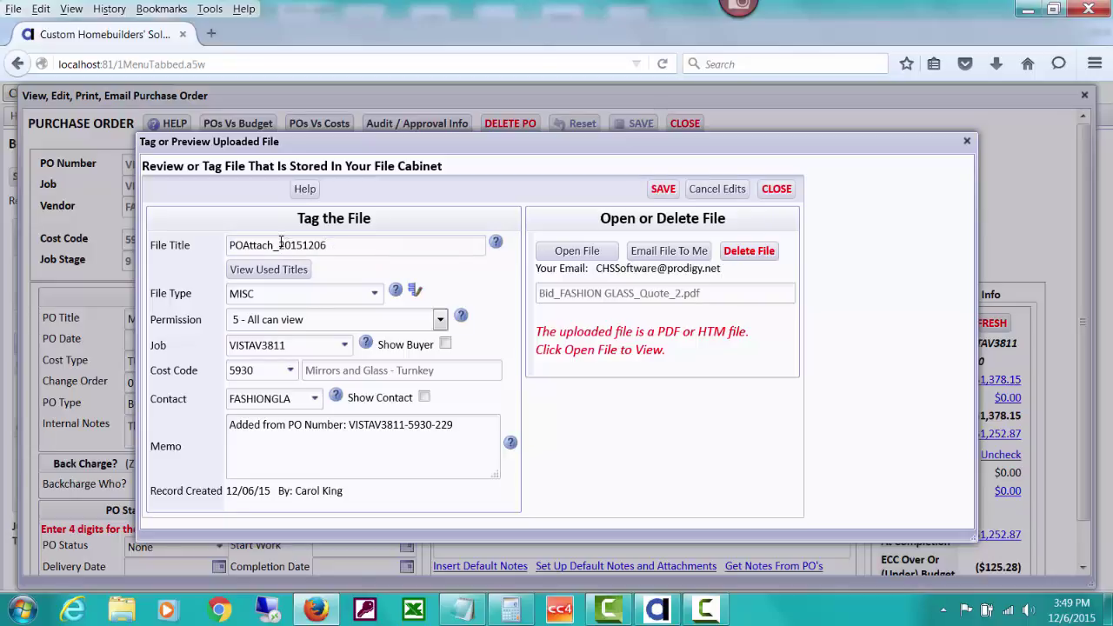
pyautogui.write('Vendor')
pyautogui.write('BidFromF')
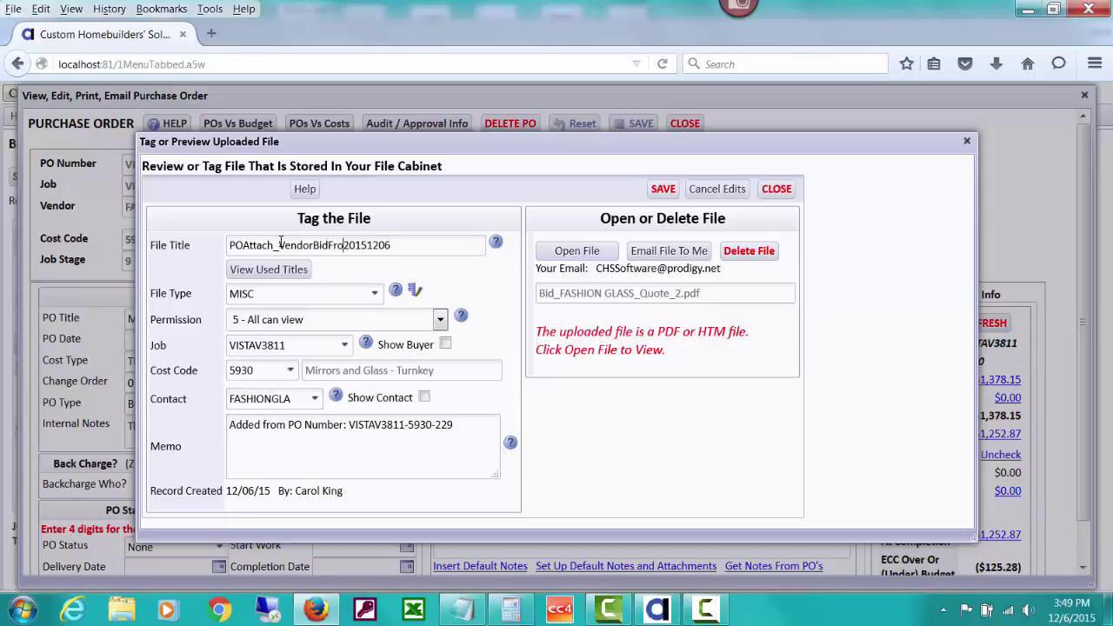
pyautogui.write('ashionG')
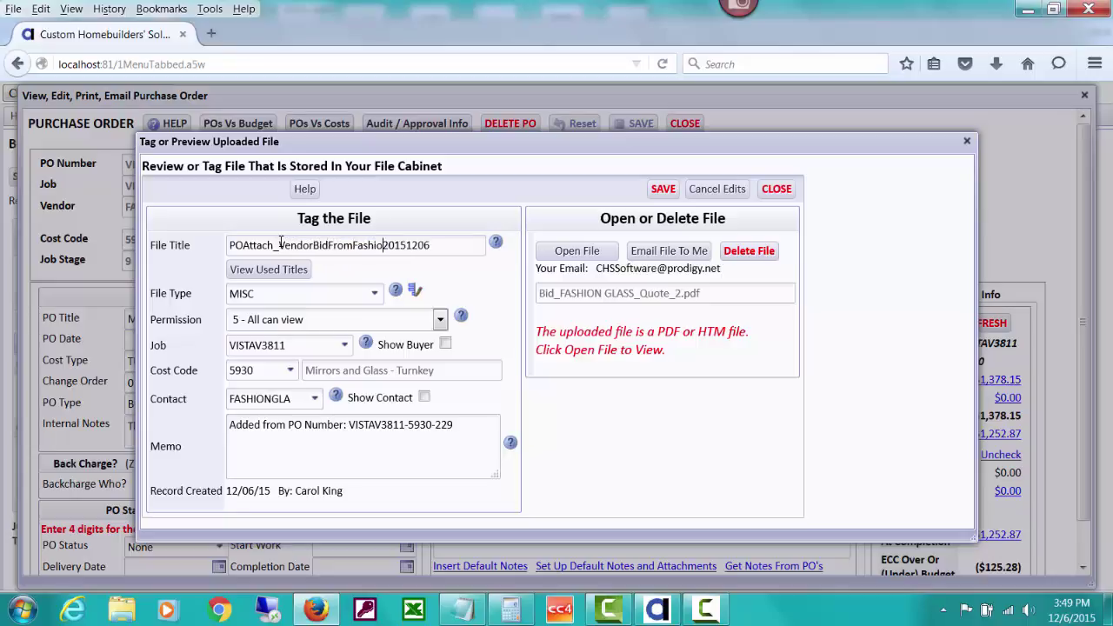
pyautogui.write('lass_')
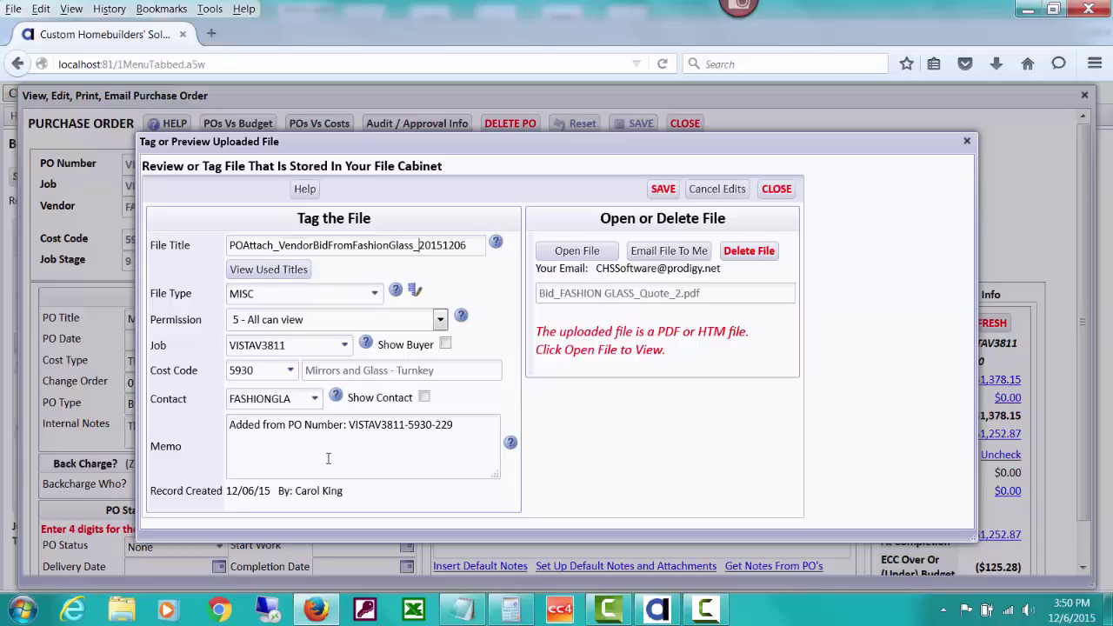
# Step: Set the uploaded file's type to Bid From Vendor and save the file's tags
pyautogui.click(373, 296)
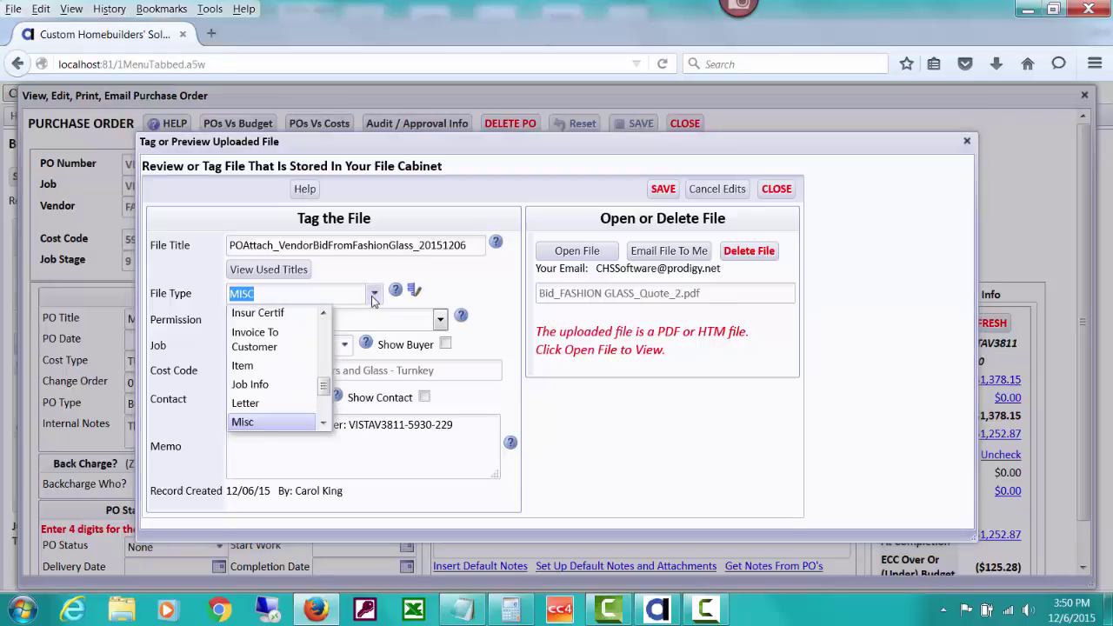
pyautogui.moveTo(322, 386); pyautogui.dragTo(323, 330)
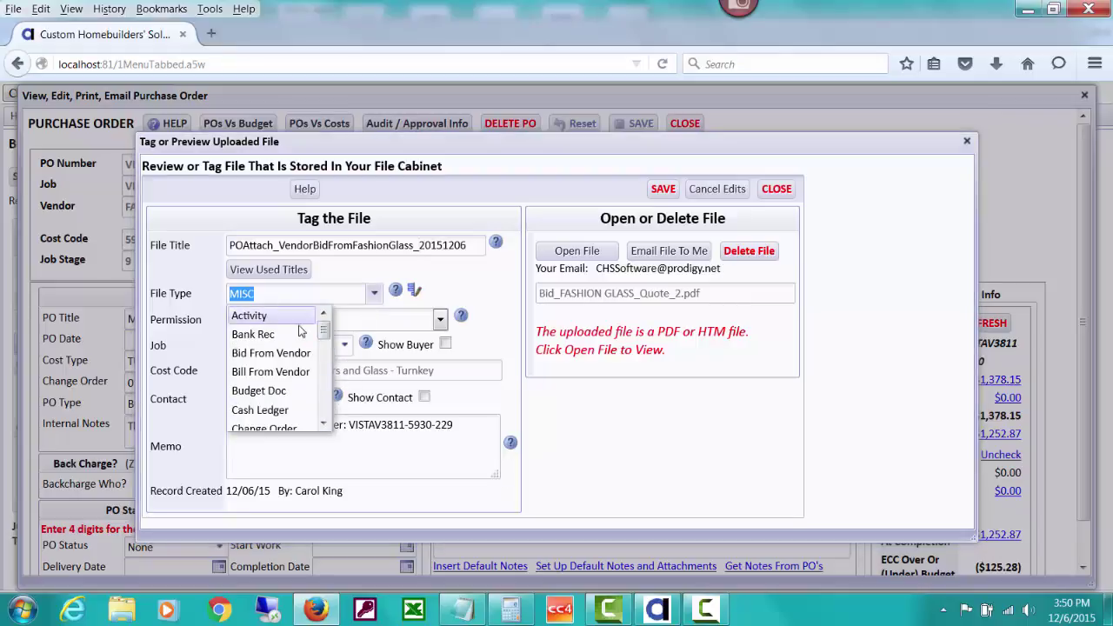
pyautogui.click(271, 353)
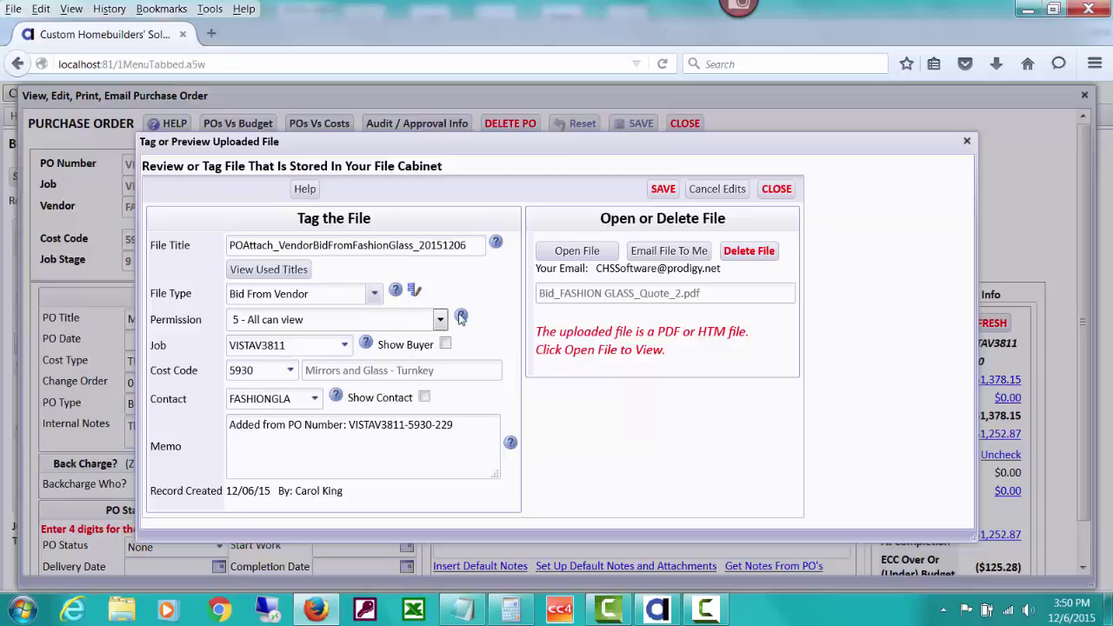
pyautogui.click(664, 189)
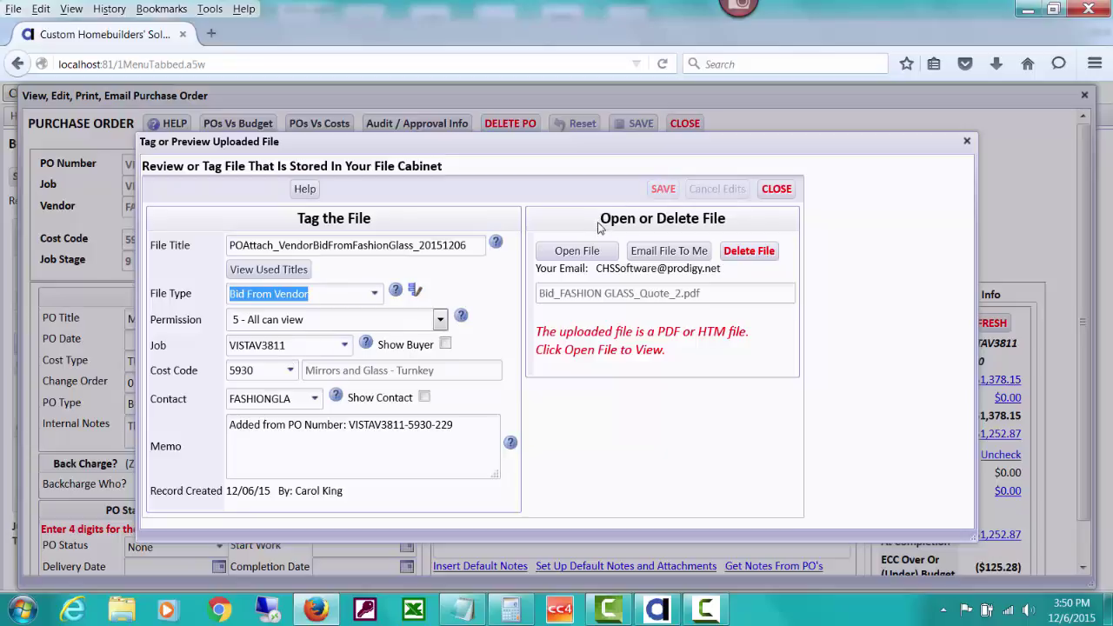
# Step: Open the uploaded vendor quote PDF and review its line items and prices
pyautogui.click(578, 252)
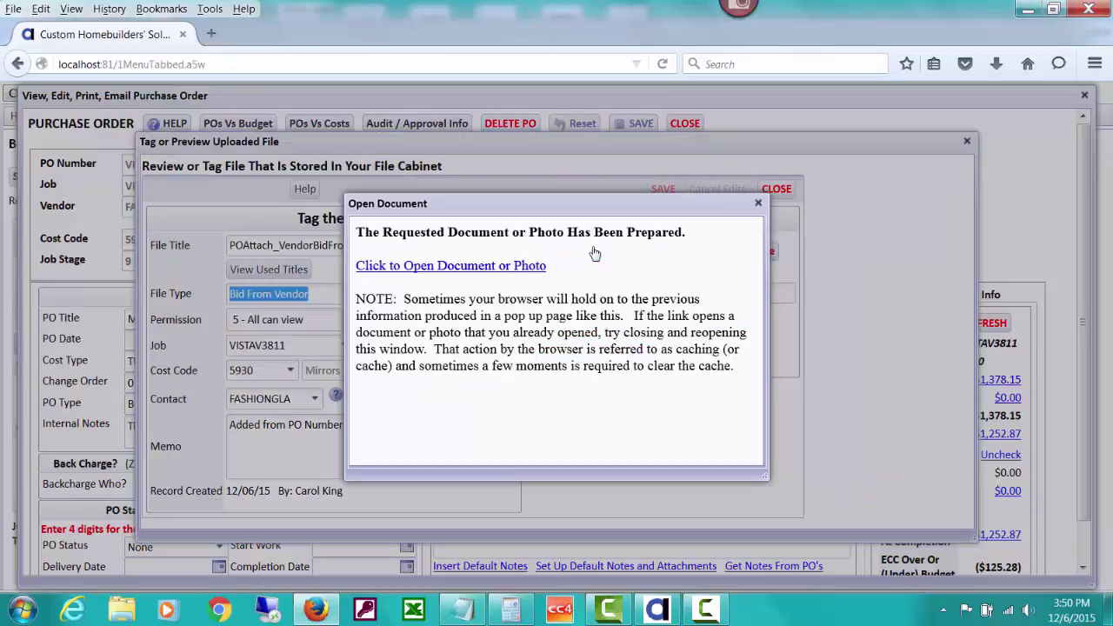
pyautogui.click(524, 266)
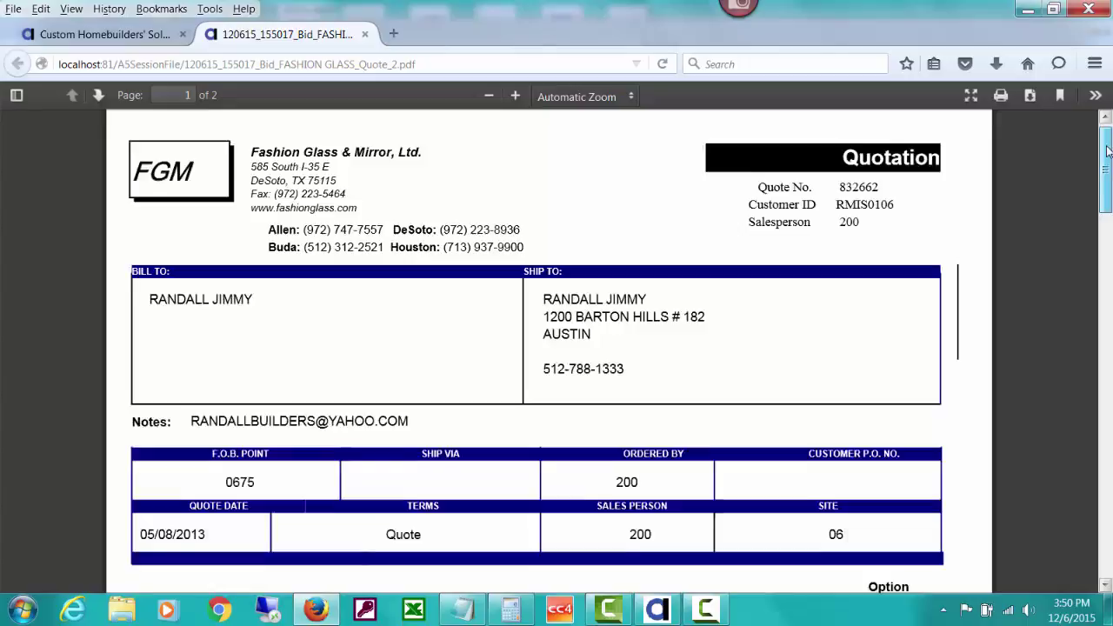
pyautogui.scroll(-5, 1108, 148)
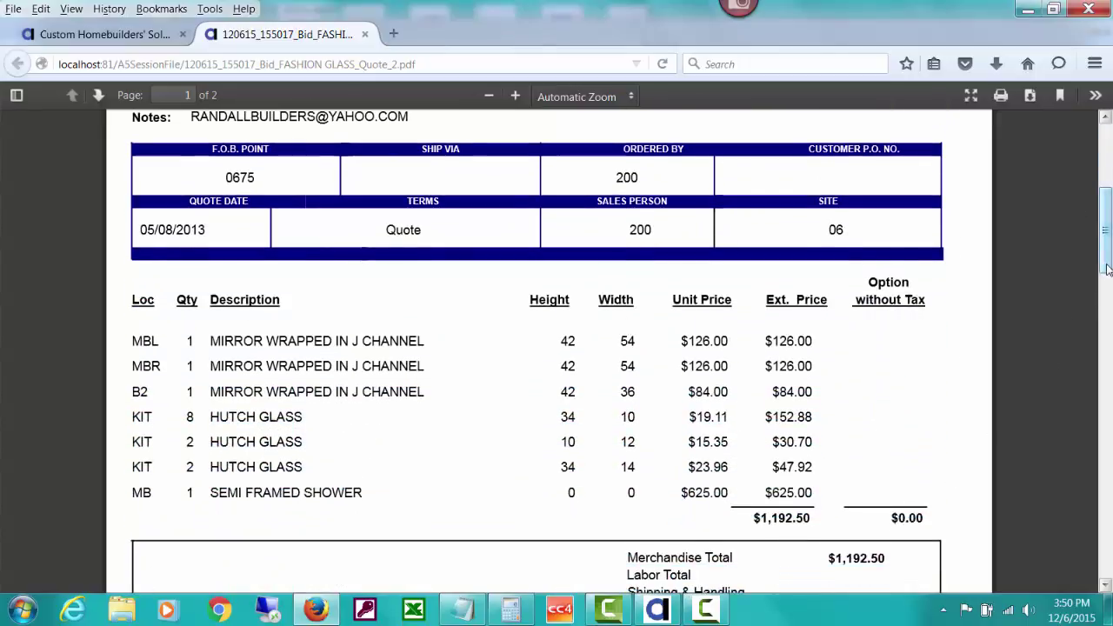
# Step: Check the vendor quote's totals, then return to the purchase order and close its document and attachment windows
pyautogui.scroll(-3, 1103, 277)
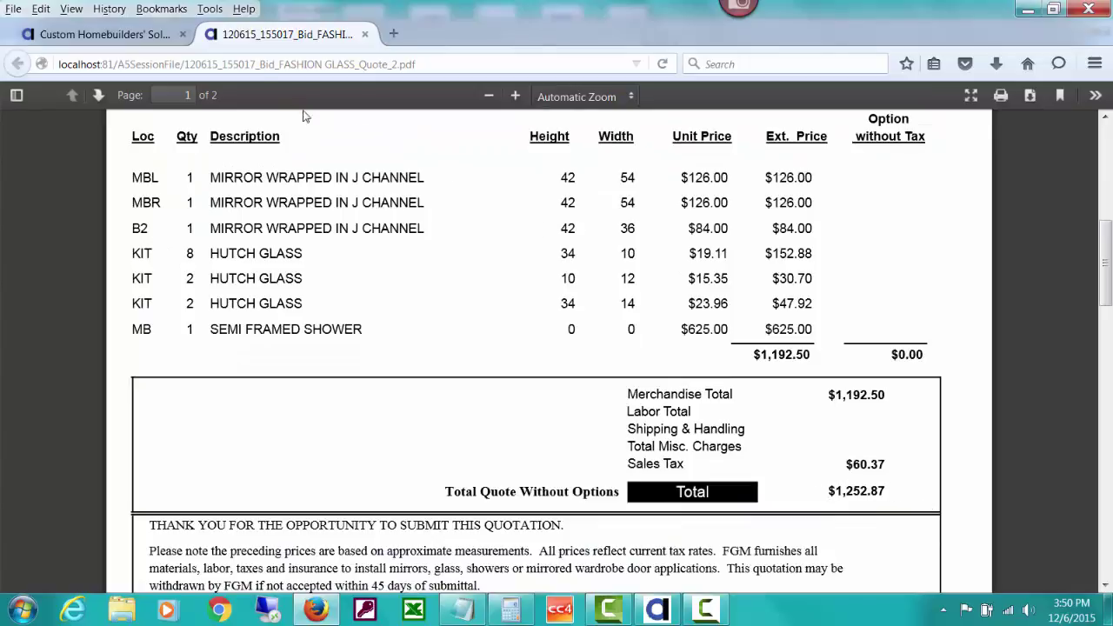
pyautogui.click(147, 36)
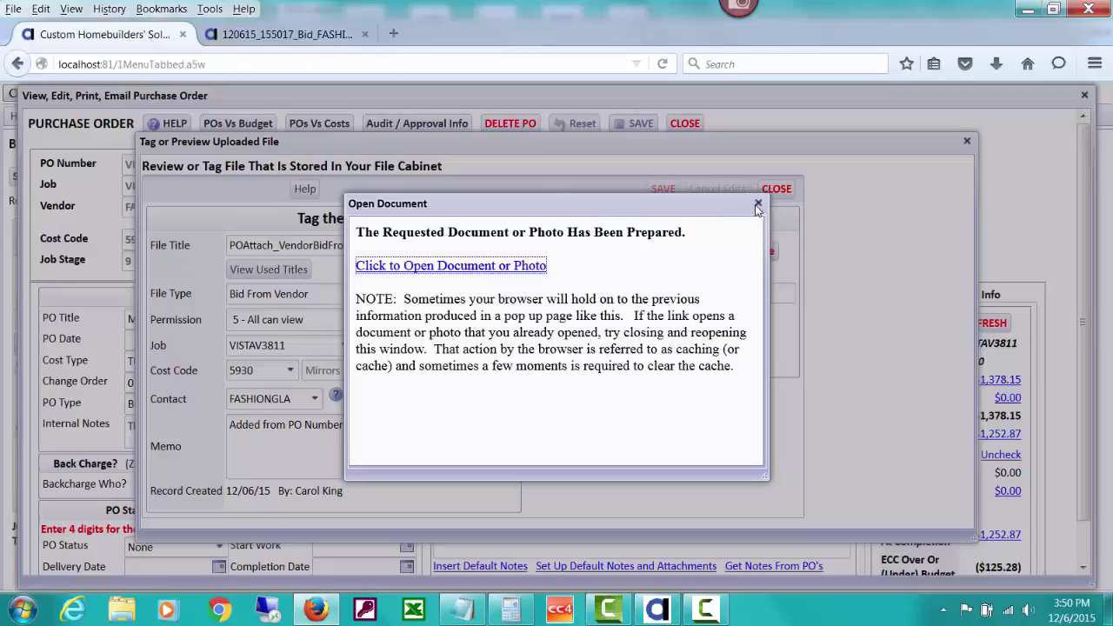
pyautogui.click(759, 202)
pyautogui.click(762, 193)
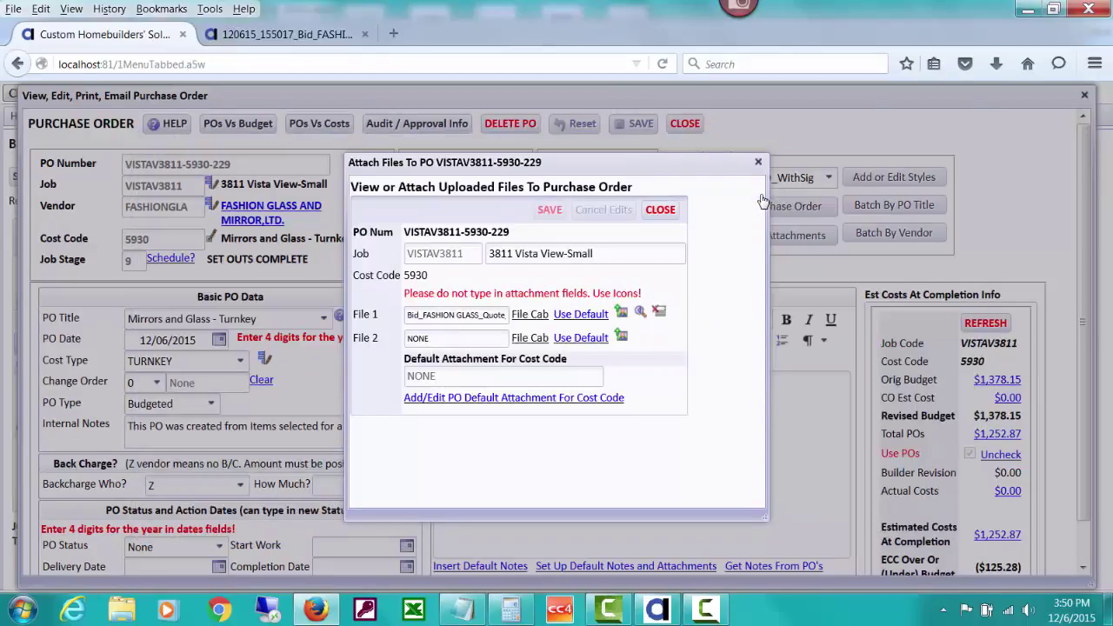
pyautogui.click(660, 210)
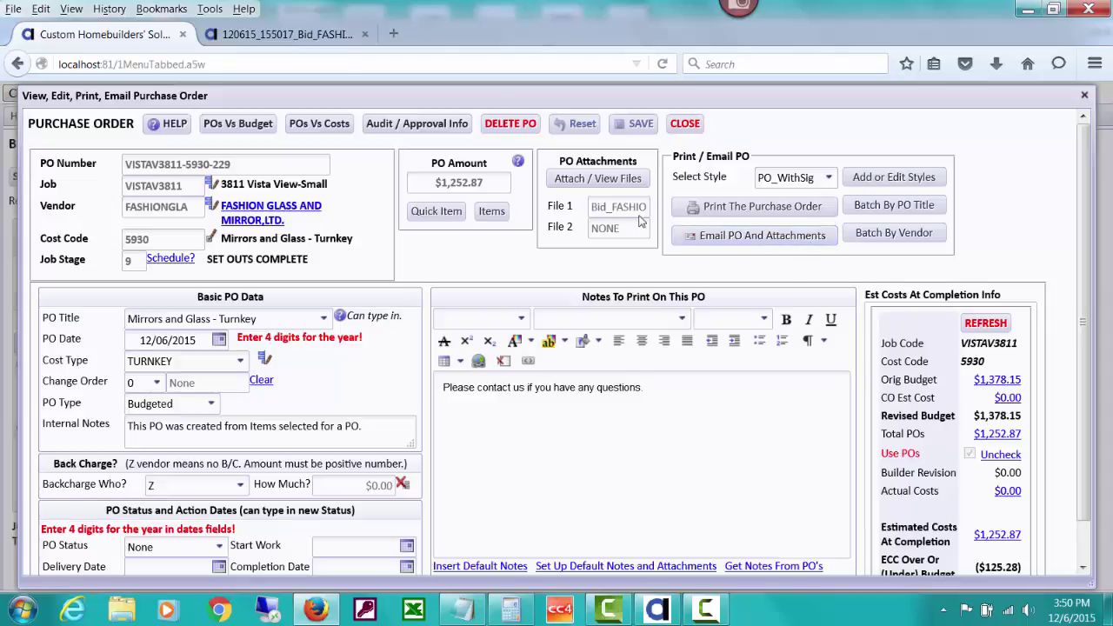
# Step: Preview the printed purchase order in the PO_WithSig style and review its items, terms and vendor signature section
pyautogui.click(762, 206)
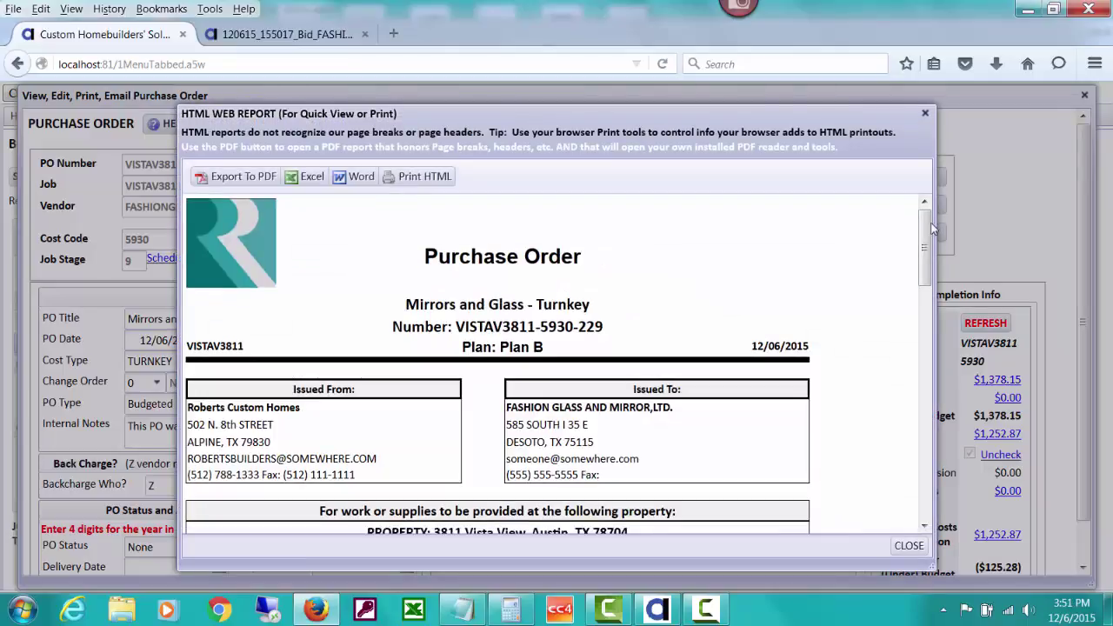
pyautogui.scroll(-5, 927, 237)
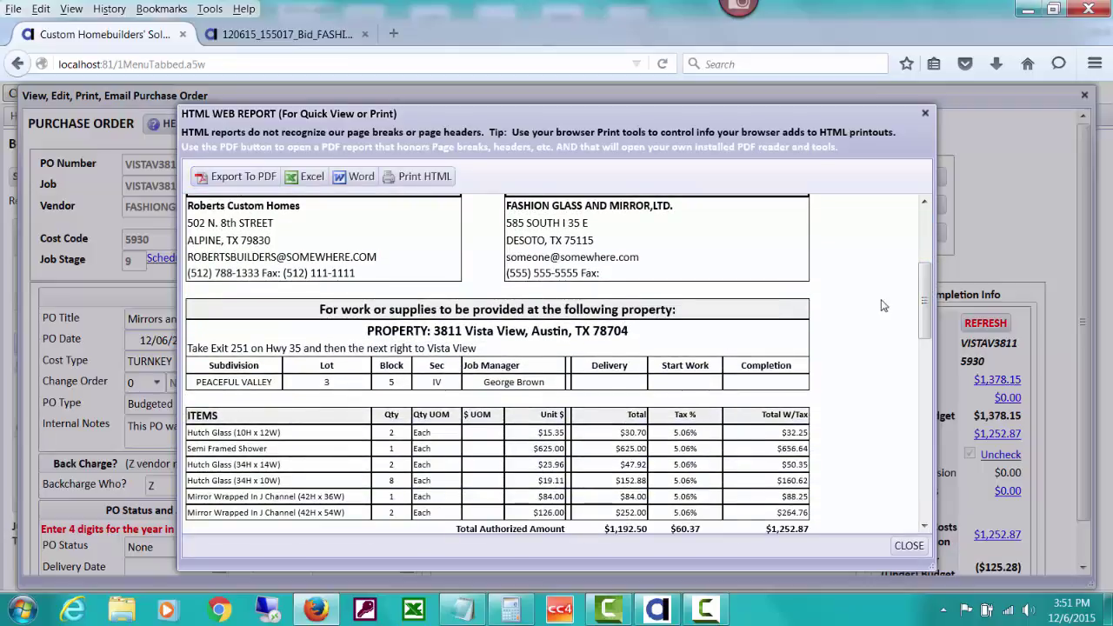
pyautogui.moveTo(926, 302); pyautogui.dragTo(925, 341)
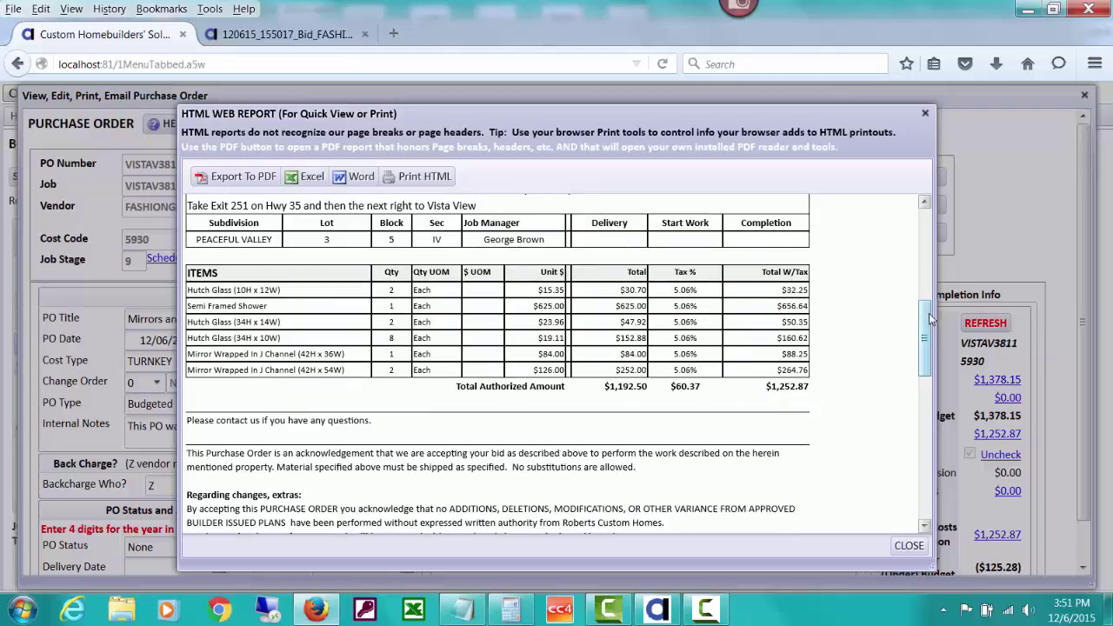
pyautogui.moveTo(928, 313); pyautogui.dragTo(933, 373)
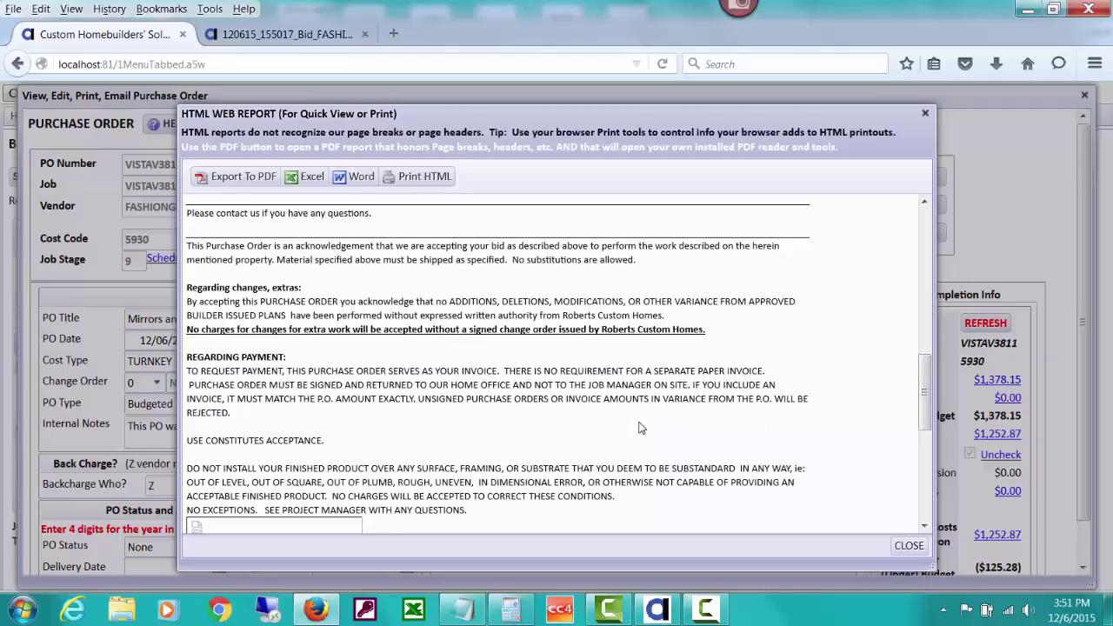
pyautogui.moveTo(923, 395); pyautogui.dragTo(925, 468)
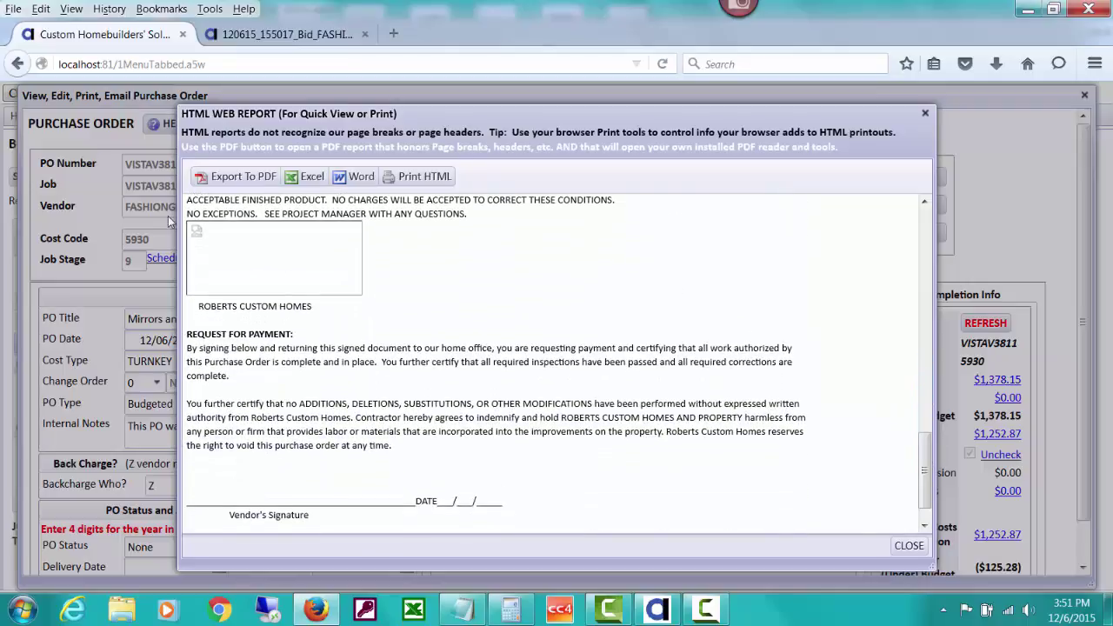
# Step: Export the purchase order report to PDF, review it in Adobe Acrobat, then close the PDF and the report preview
pyautogui.click(227, 178)
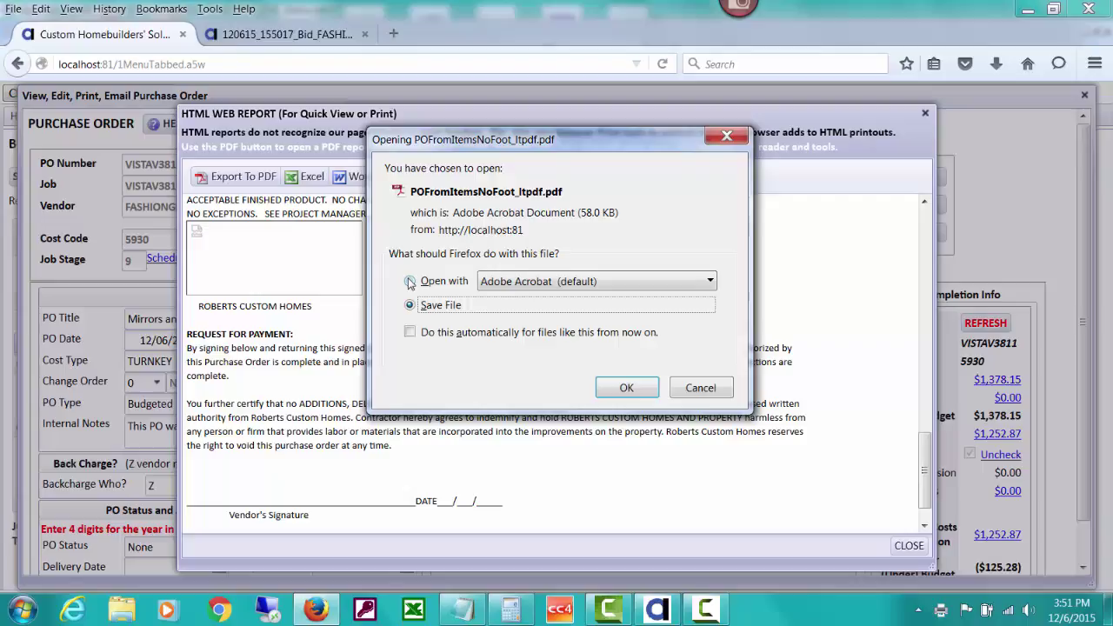
pyautogui.click(409, 281)
pyautogui.click(619, 387)
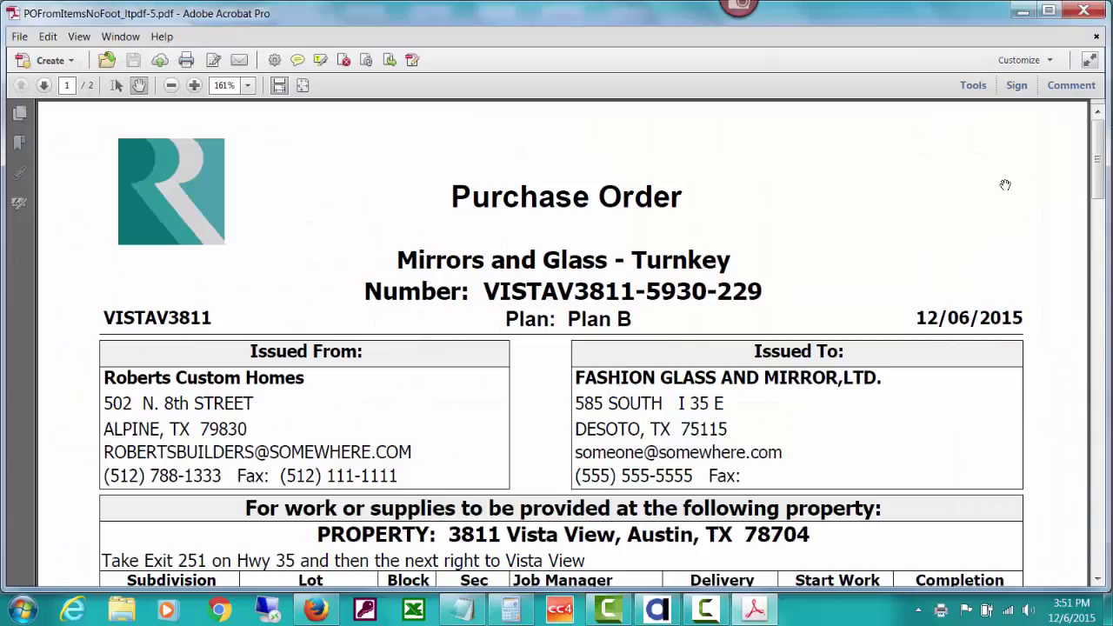
pyautogui.moveTo(1100, 166)
pyautogui.mouseDown()
pyautogui.moveTo(1108, 452)
pyautogui.moveTo(1103, 339)
pyautogui.mouseUp()
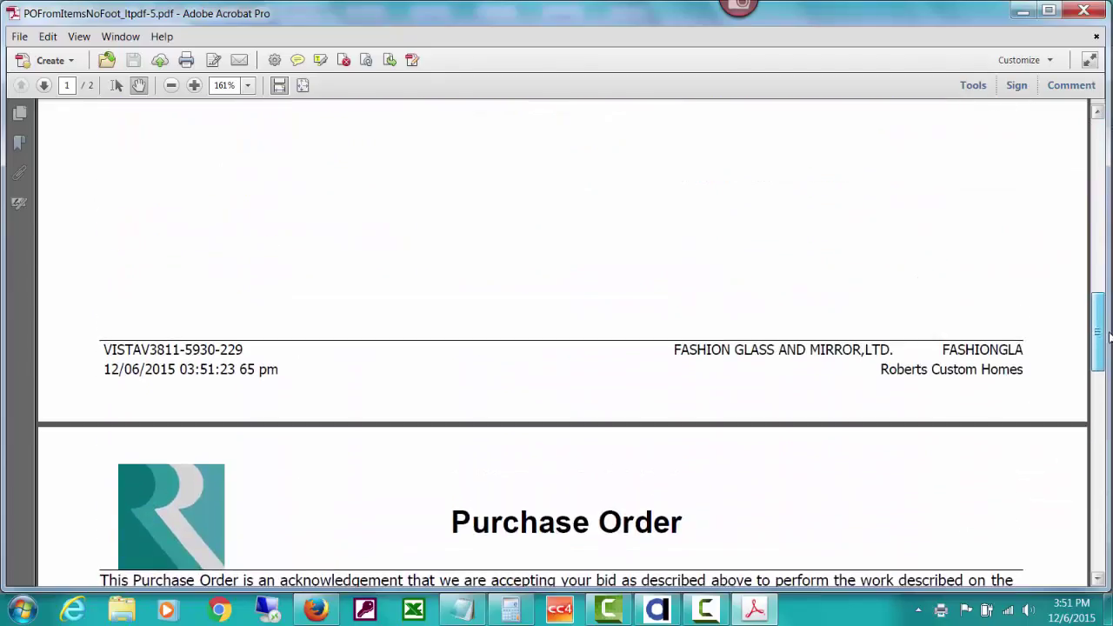
pyautogui.click(1084, 12)
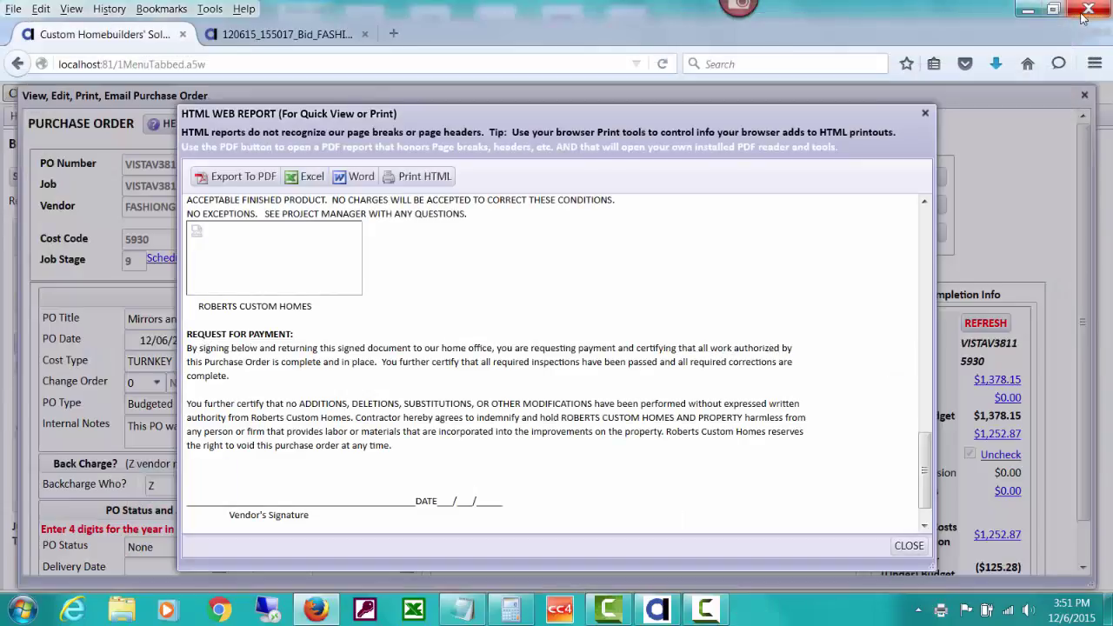
pyautogui.click(911, 548)
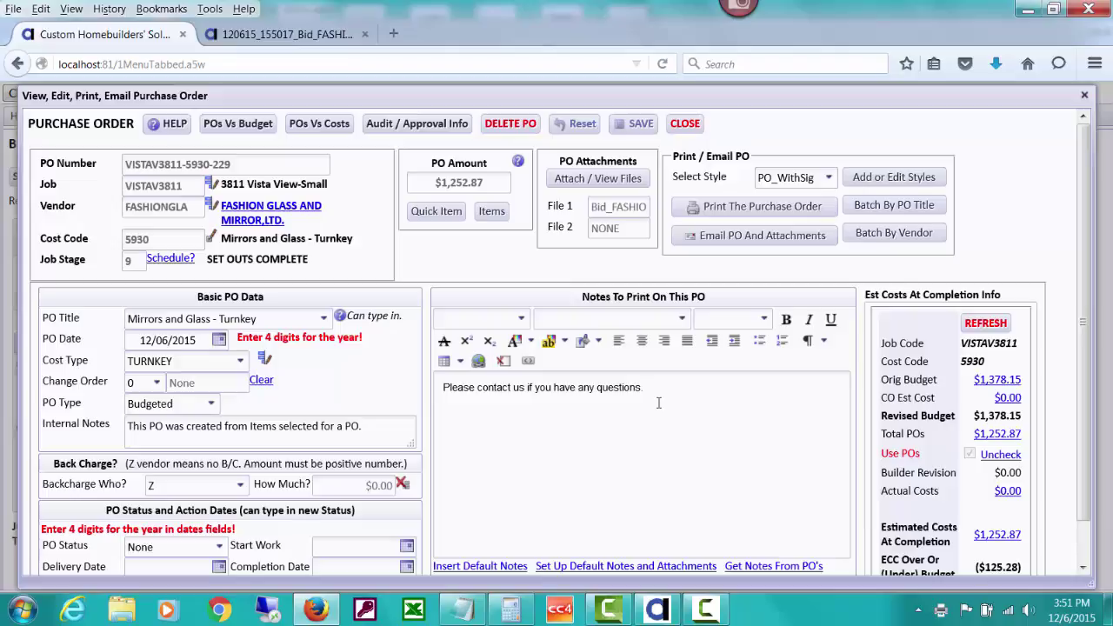
# Step: Look up the quote number in the vendor's quote PDF and return to the purchase order
pyautogui.click(328, 38)
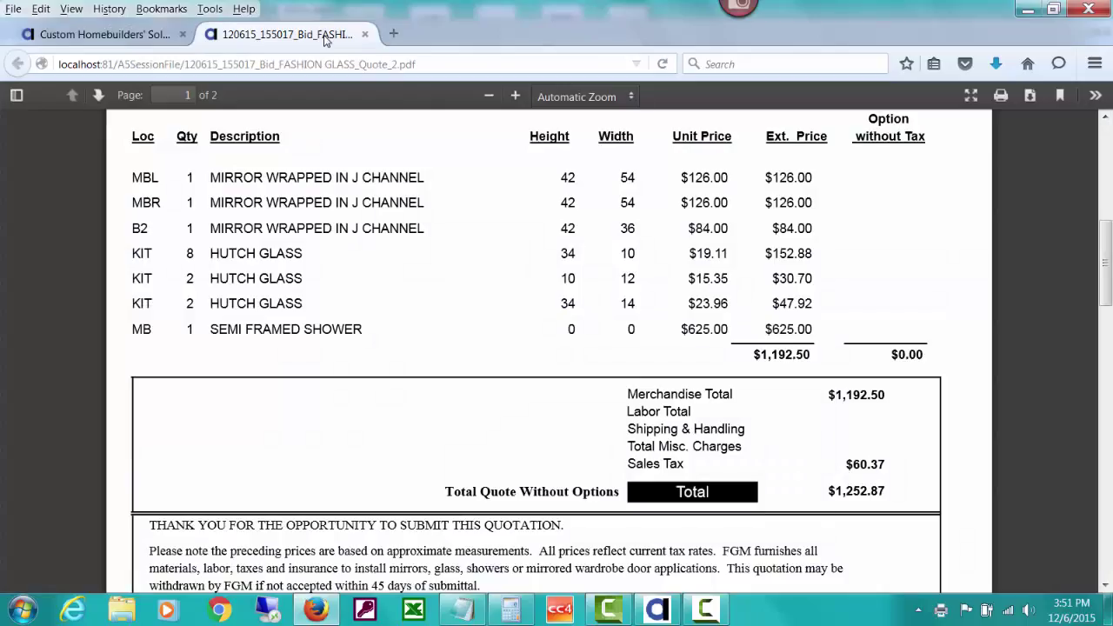
pyautogui.scroll(5, 1034, 217)
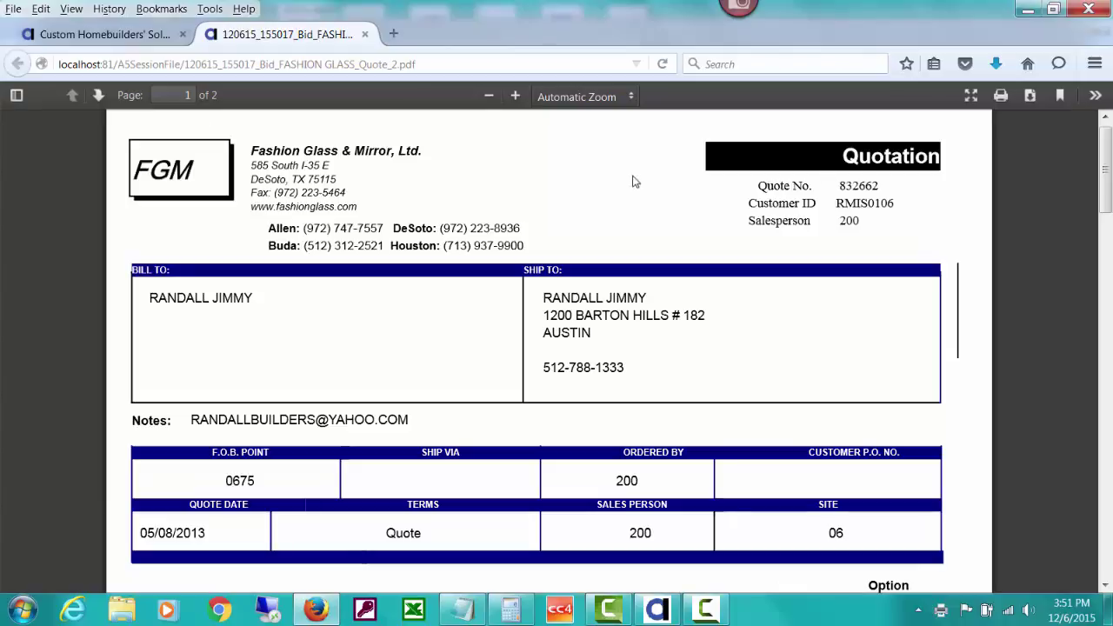
pyautogui.click(157, 36)
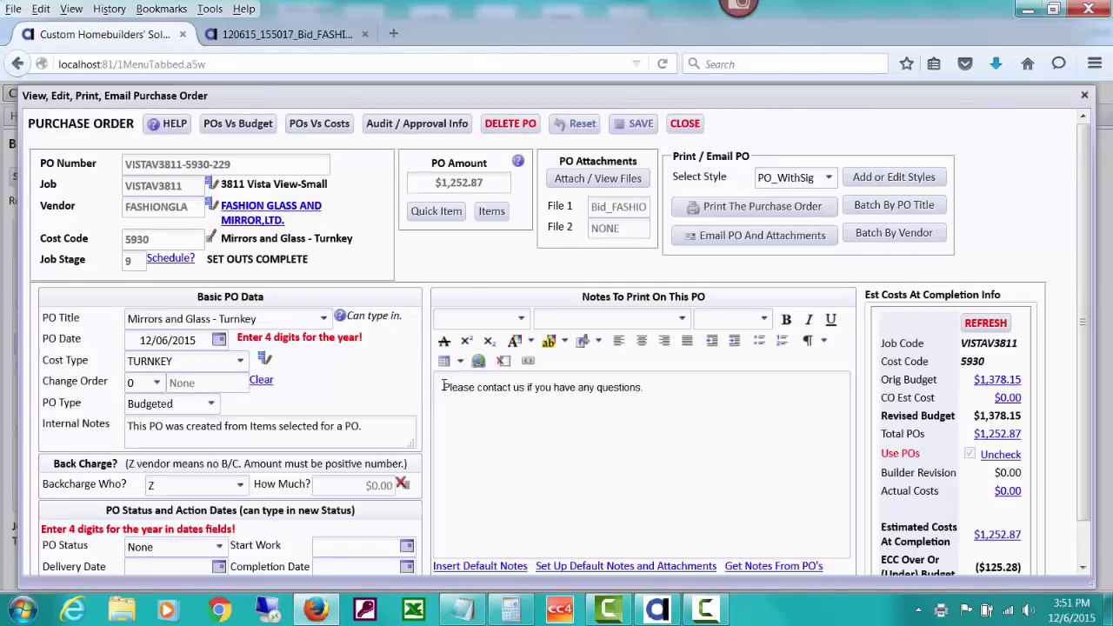
# Step: Add a first line to the purchase order's printed notes citing the vendor's quote number and stating "which is attached.", and save the order
pyautogui.click(468, 427)
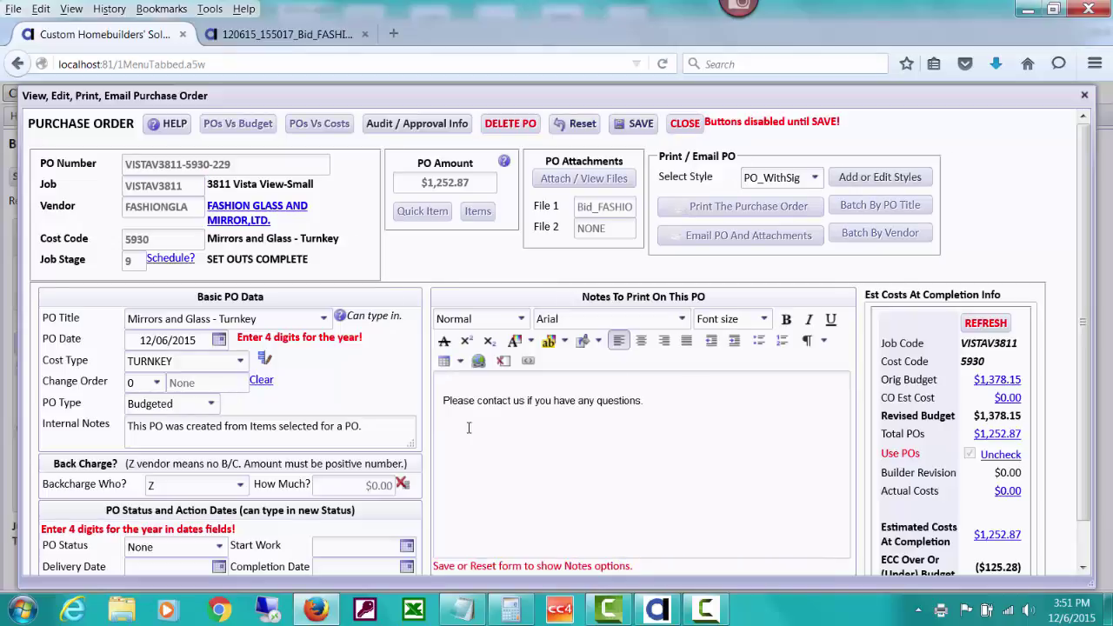
pyautogui.write('Per your Quote #832662 ')
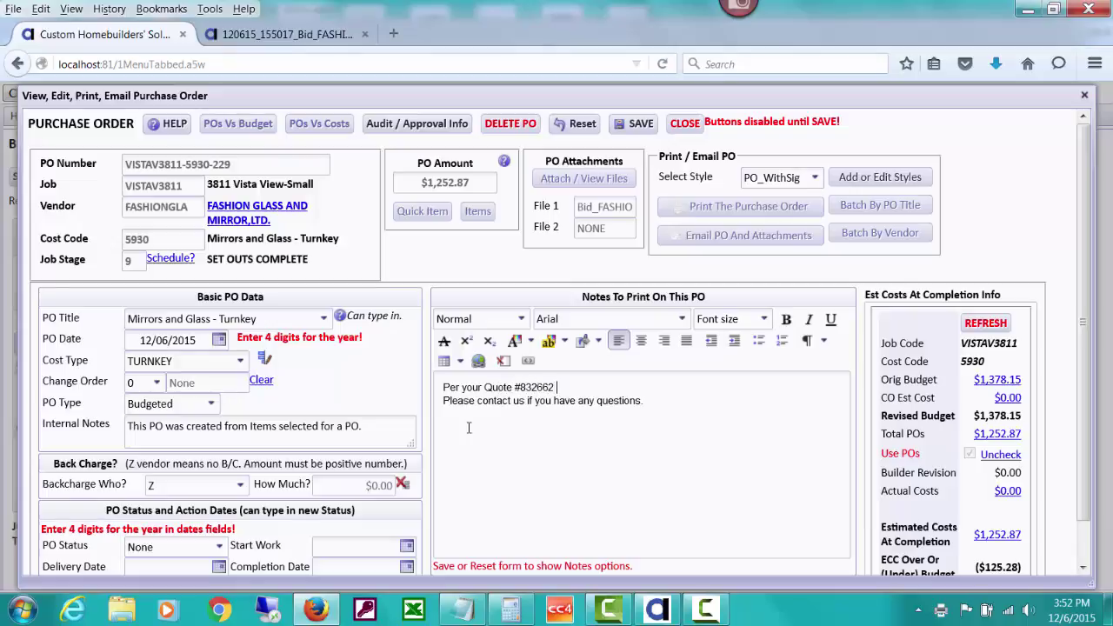
pyautogui.write('per')
pyautogui.press('BackSpace')
pyautogui.press('BackSpace')
pyautogui.press('BackSpace')
pyautogui.write('which is att')
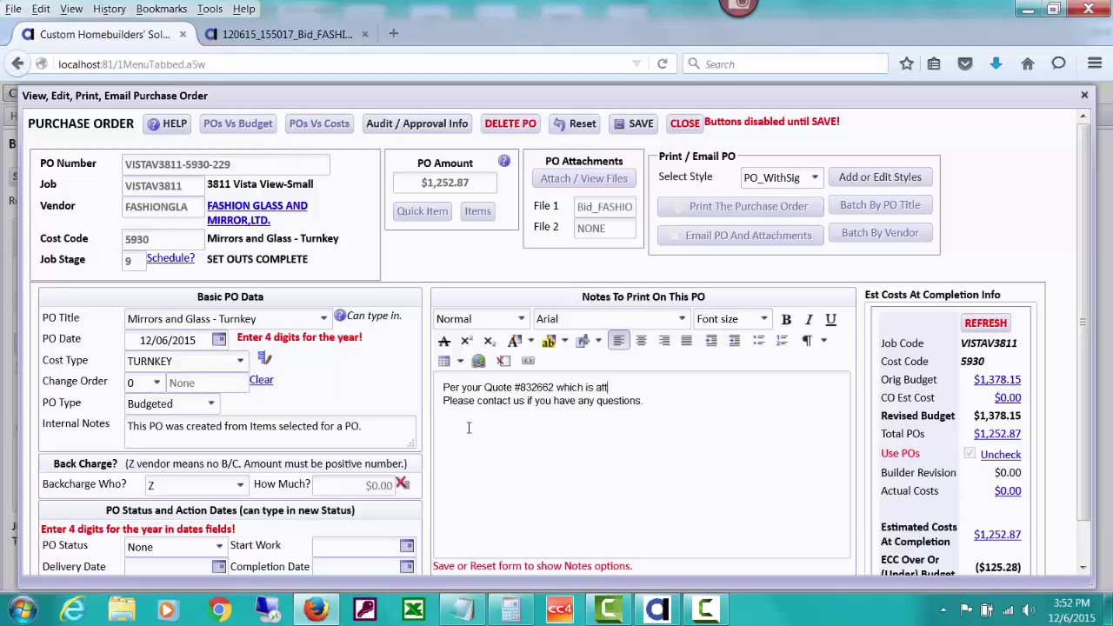
pyautogui.write('ached.')
pyautogui.click(630, 130)
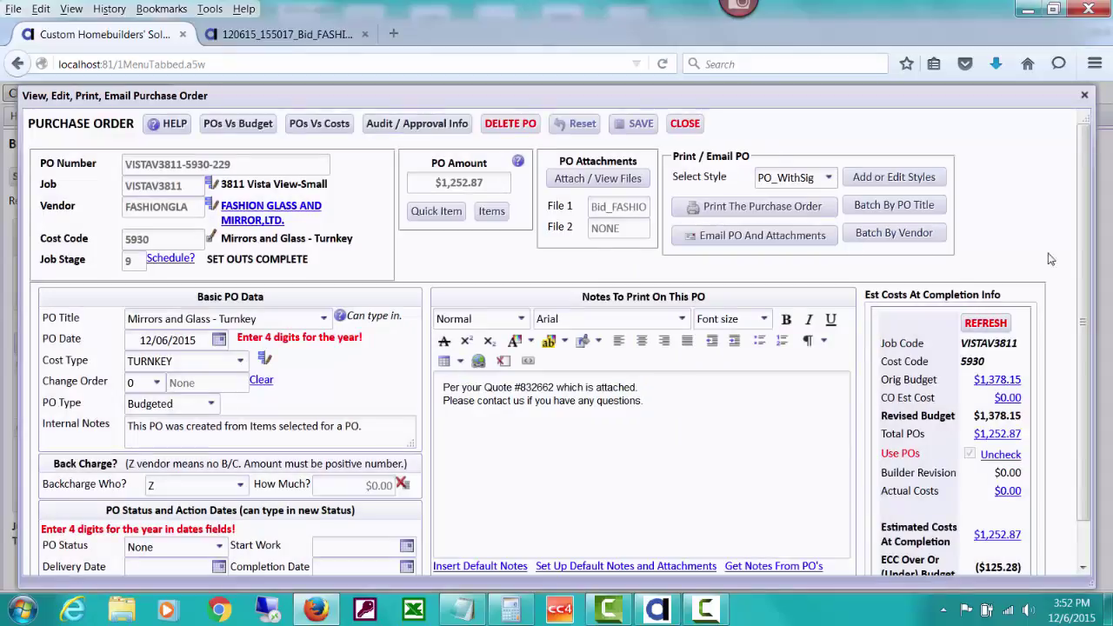
# Step: Detach the Semi Framed Shower item from the purchase order and update the PO amount to the selected items' total
pyautogui.scroll(-2, 1085, 270)
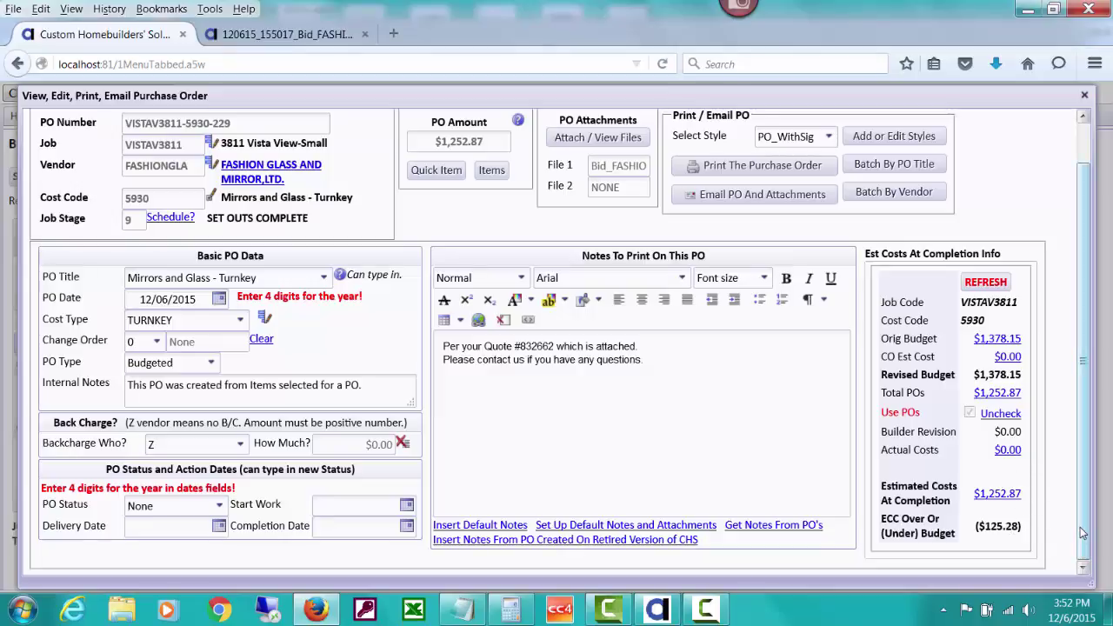
pyautogui.moveTo(1080, 530); pyautogui.dragTo(1083, 493)
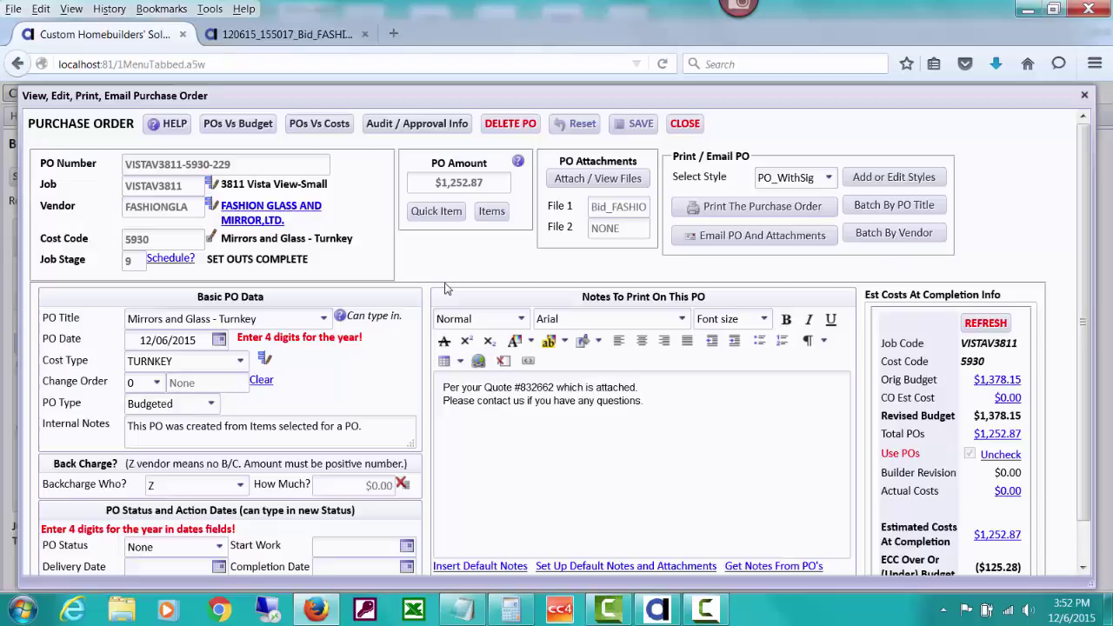
pyautogui.click(490, 213)
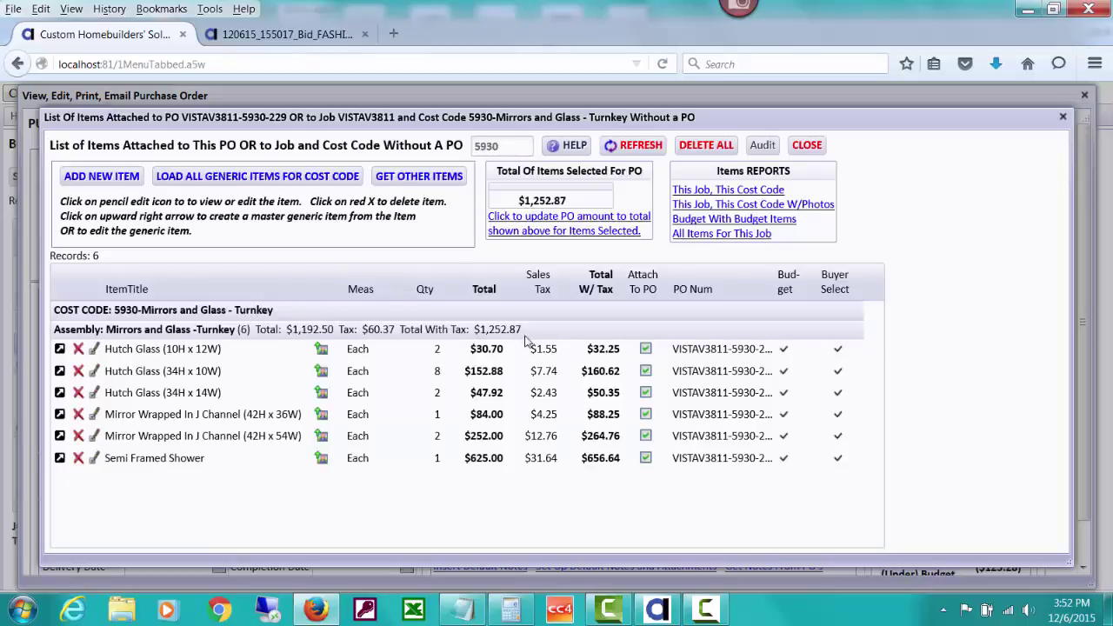
pyautogui.click(644, 461)
pyautogui.click(644, 458)
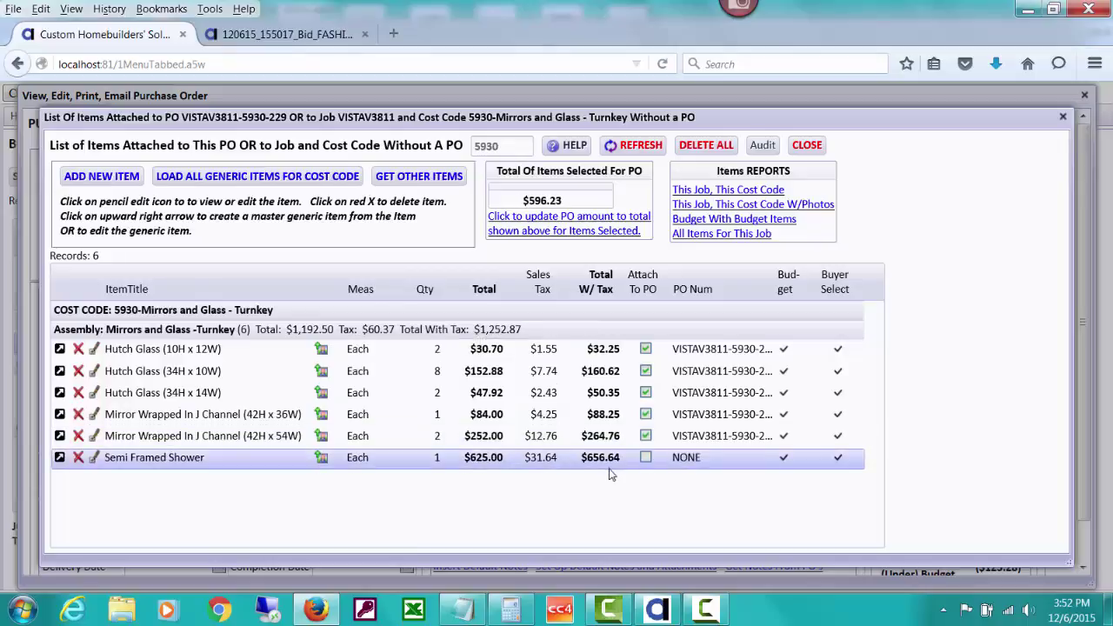
pyautogui.click(576, 232)
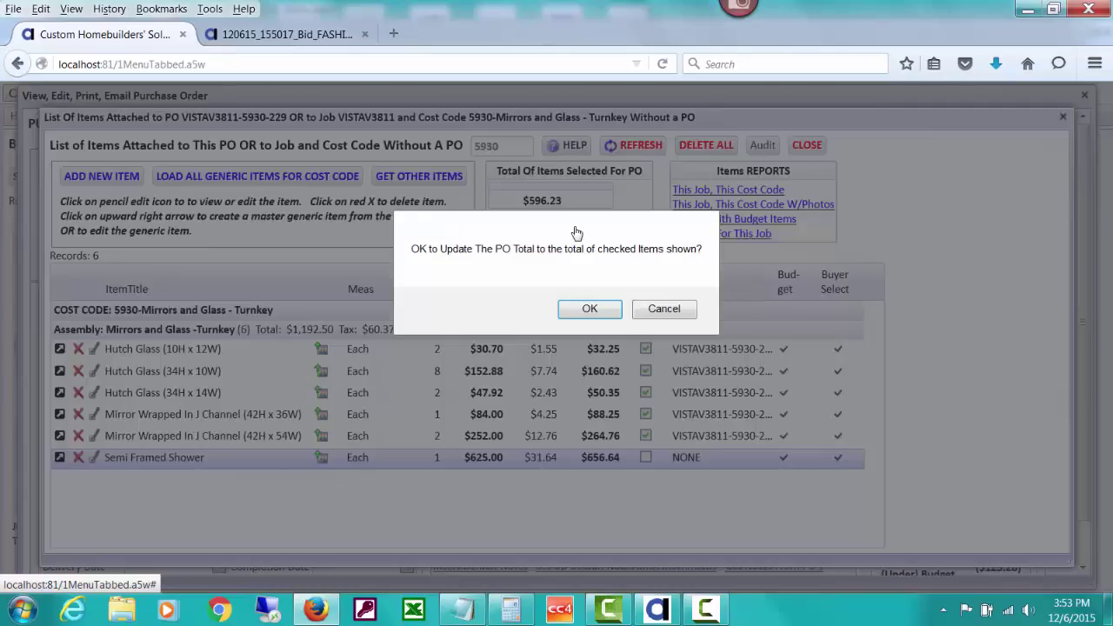
pyautogui.click(590, 310)
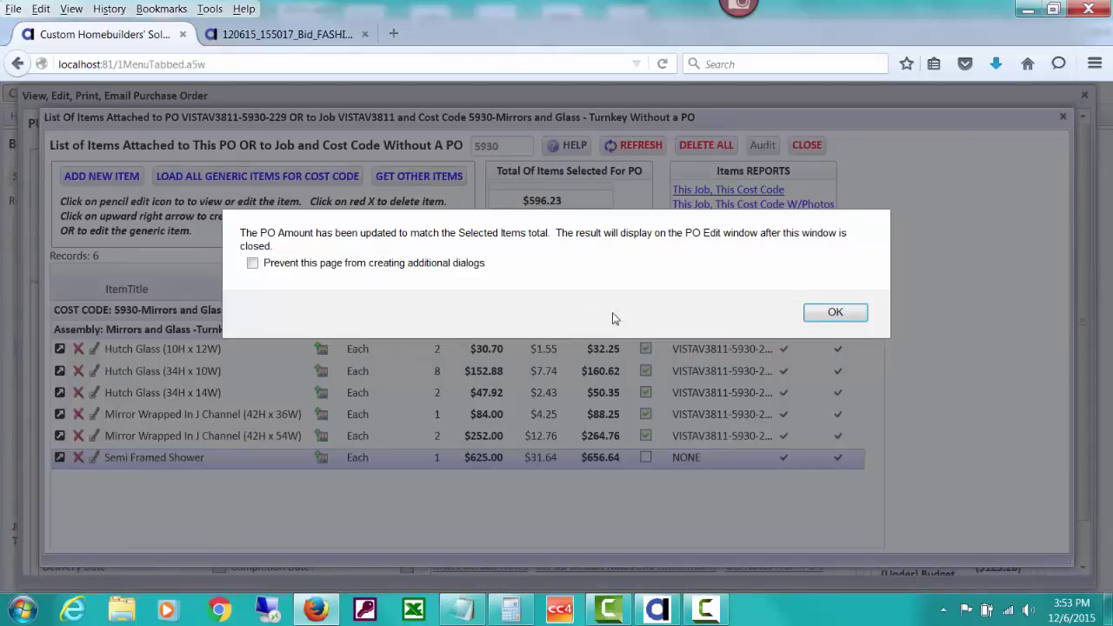
pyautogui.click(814, 315)
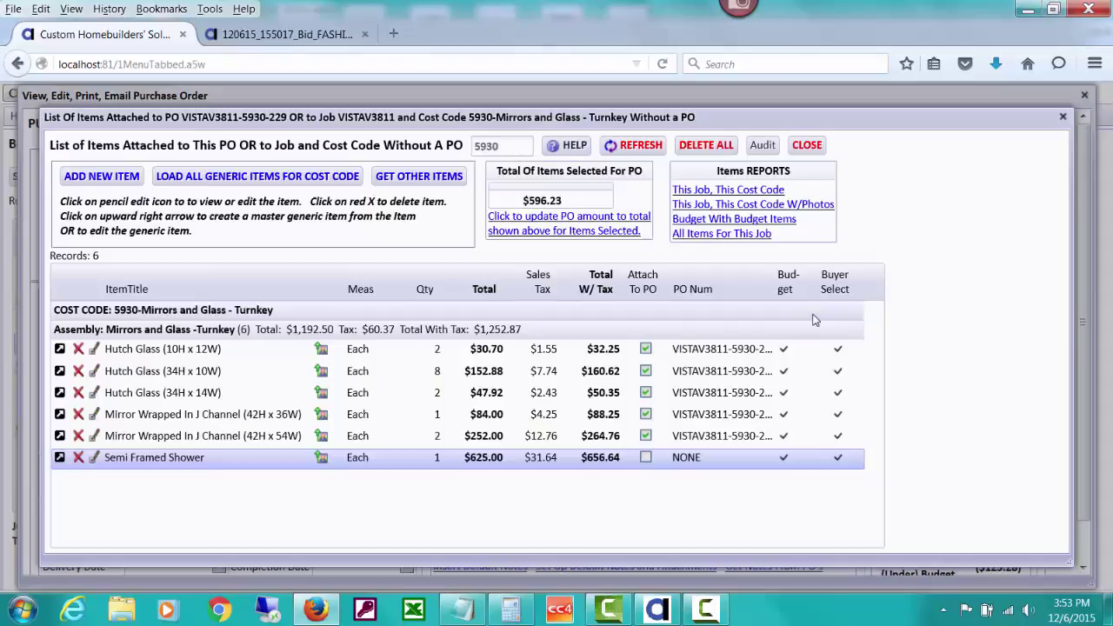
# Step: Close the items list and refresh the purchase order's estimated costs at completion data
pyautogui.click(807, 145)
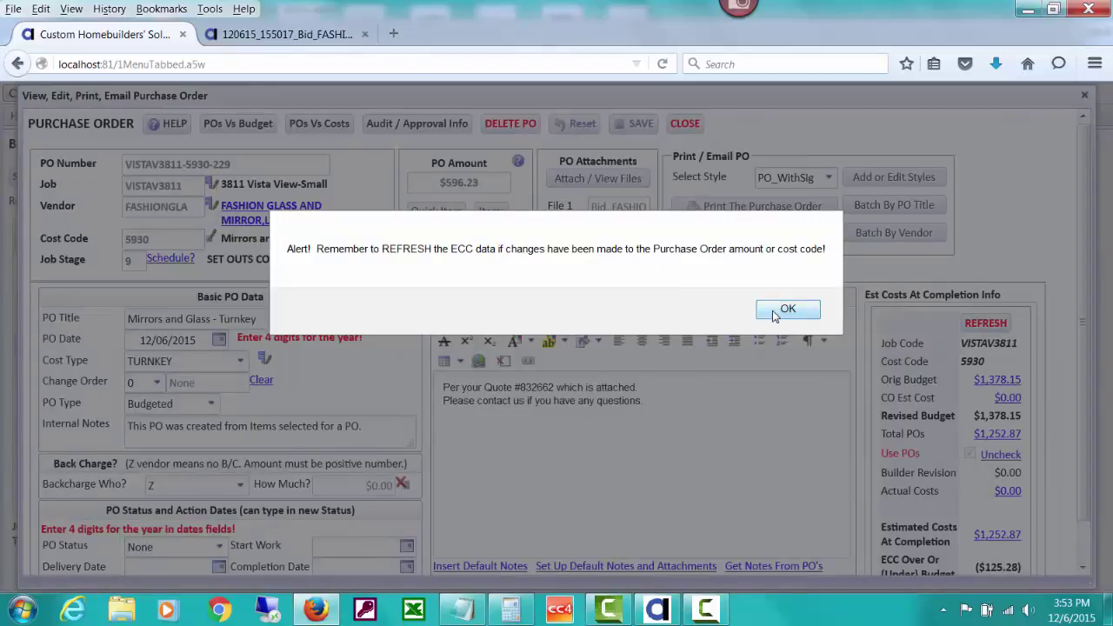
pyautogui.click(777, 315)
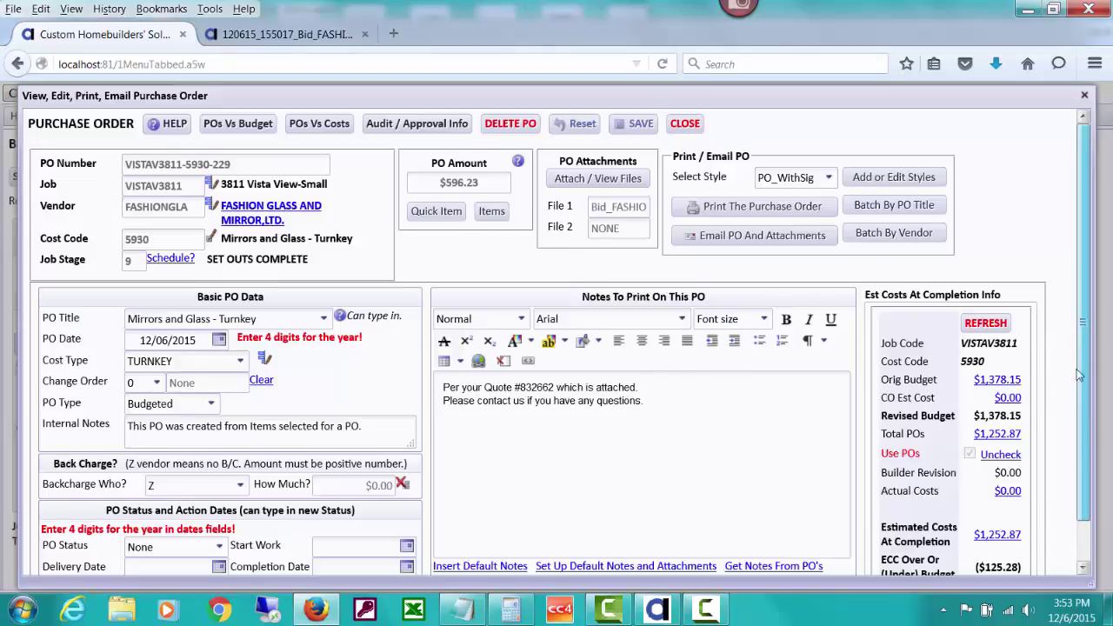
pyautogui.scroll(-1, 1078, 374)
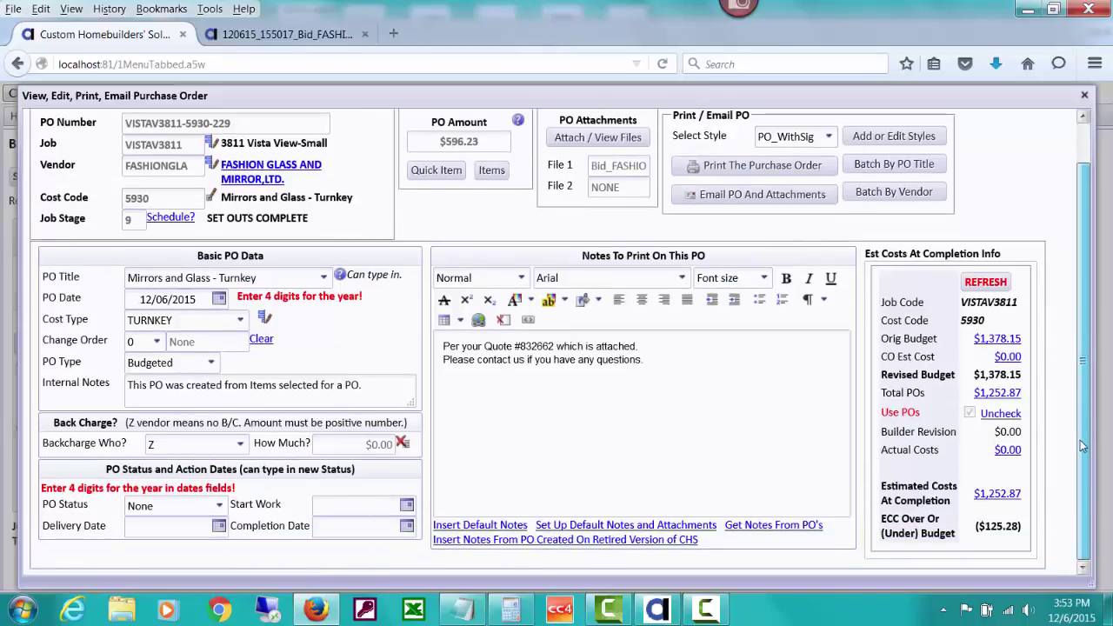
pyautogui.click(985, 283)
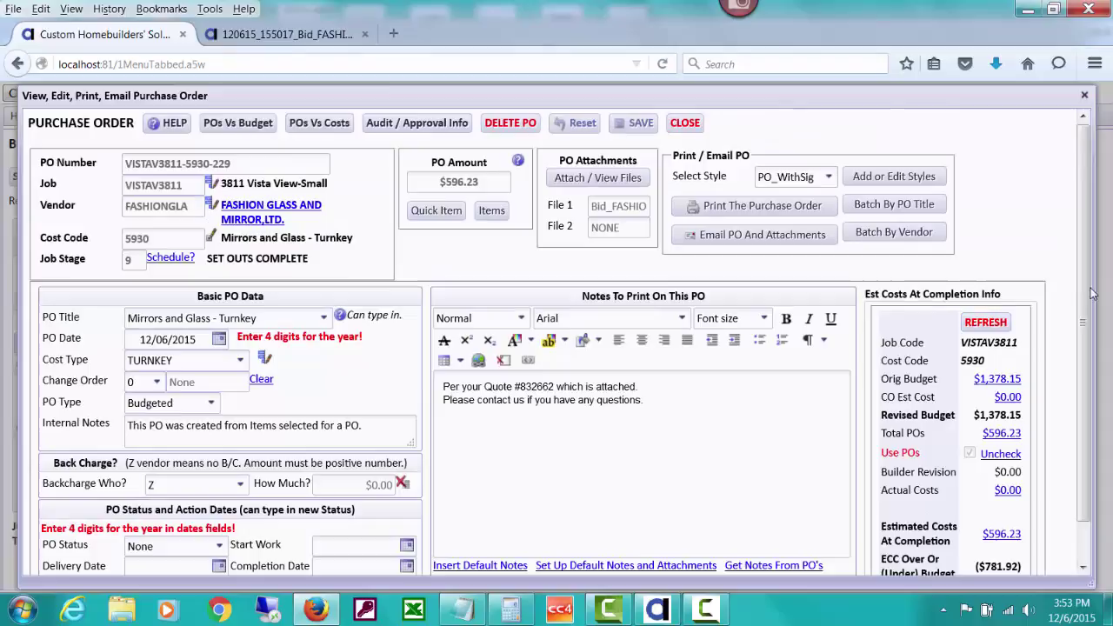
pyautogui.scroll(-1, 1085, 366)
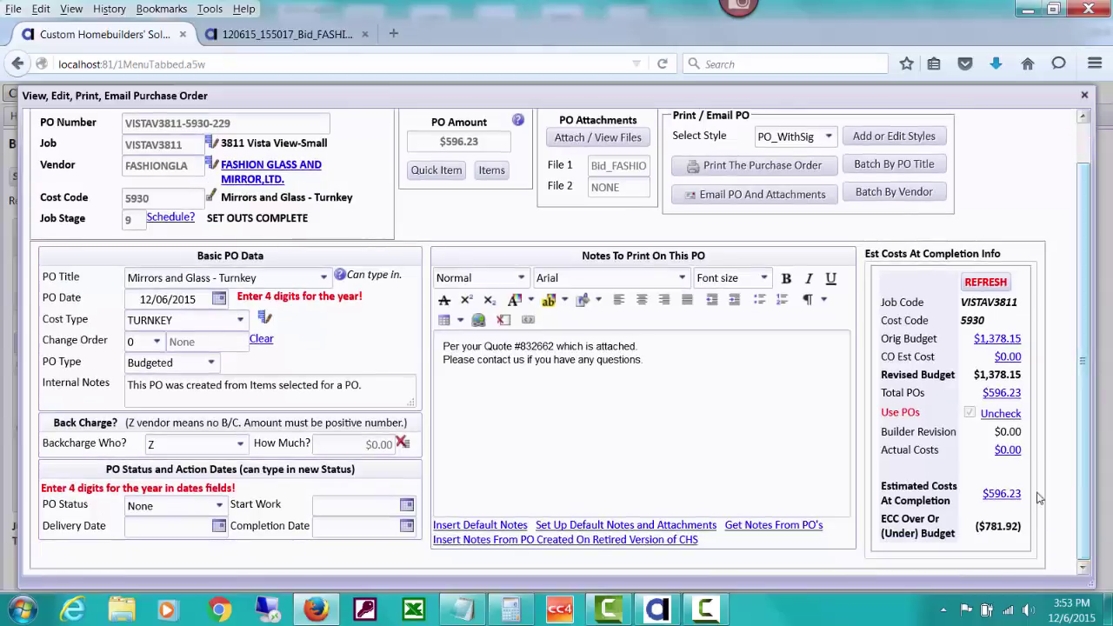
# Step: Reattach the Semi Framed Shower item to the purchase order, update the PO amount to the selected items' total, and close the items list
pyautogui.click(491, 170)
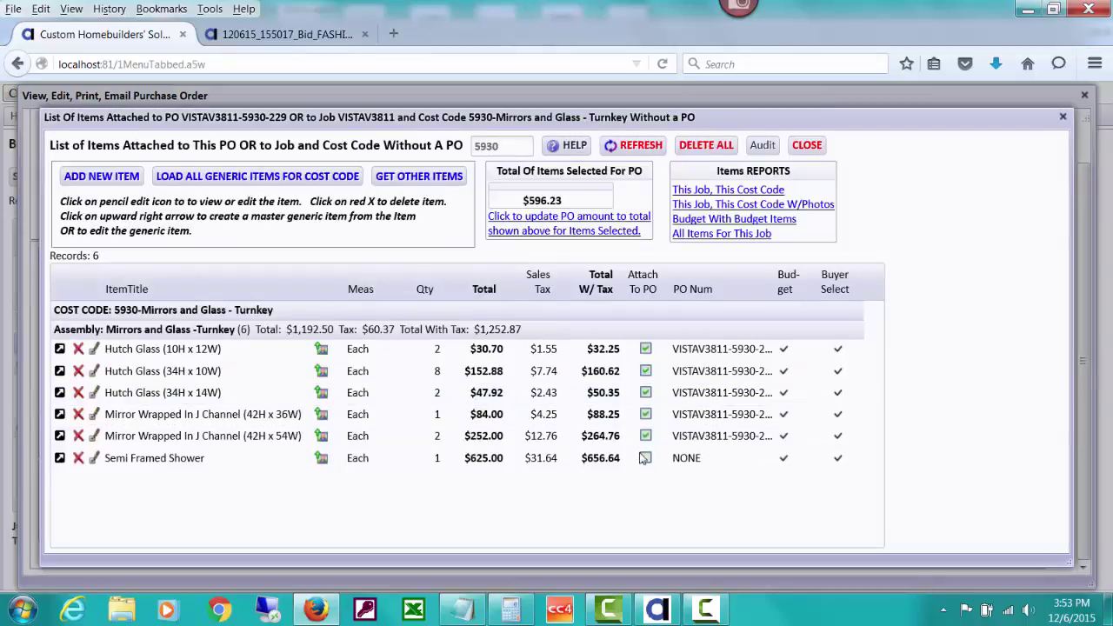
pyautogui.click(647, 460)
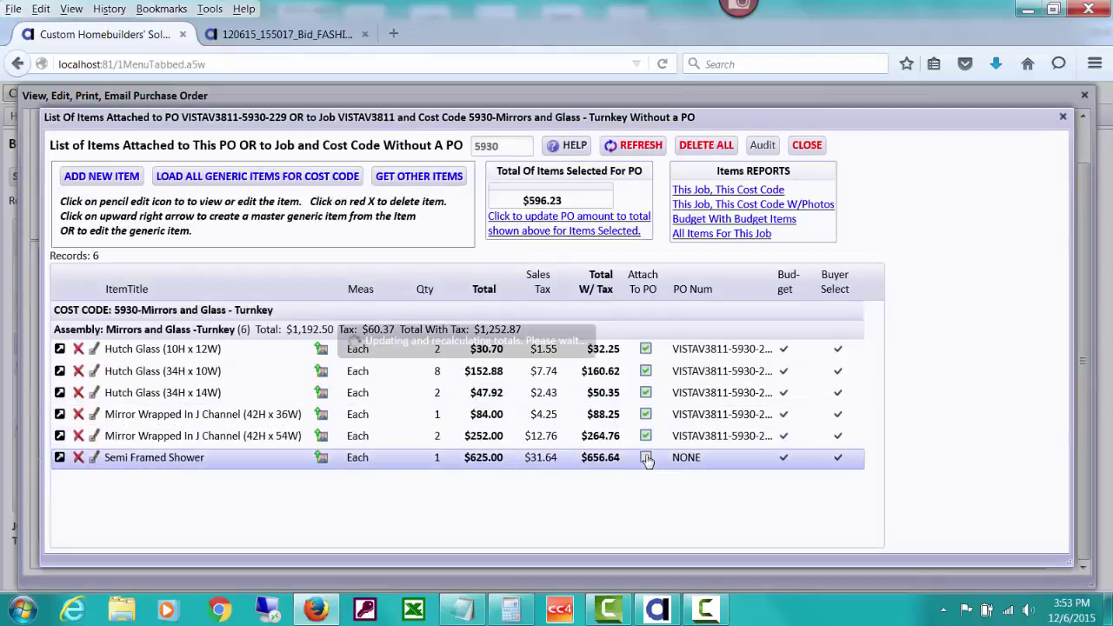
pyautogui.click(582, 226)
pyautogui.click(591, 308)
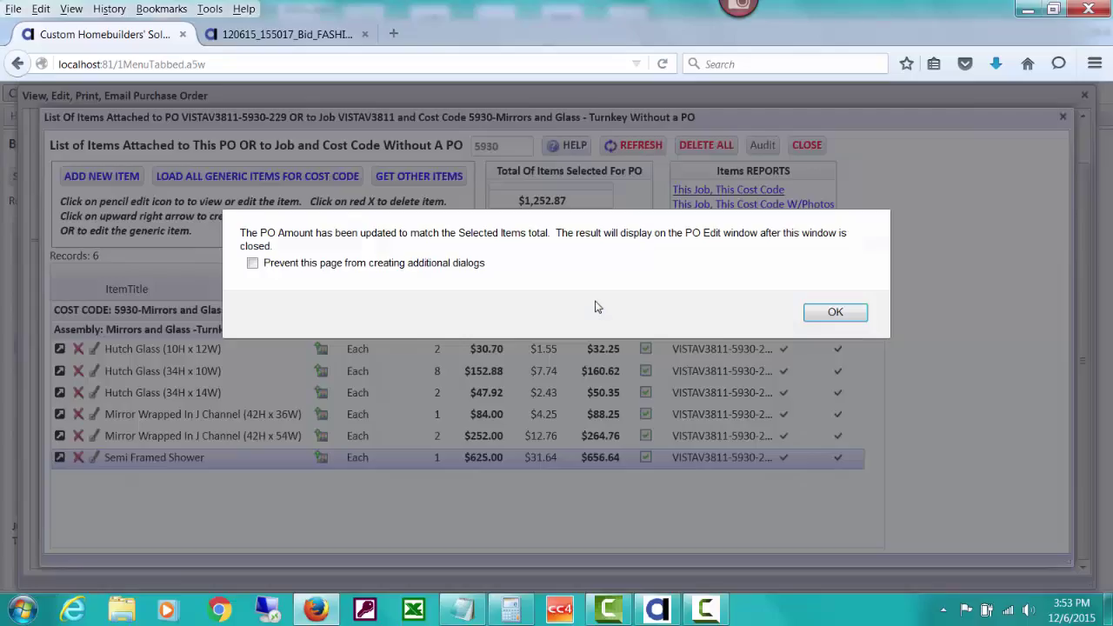
pyautogui.click(833, 311)
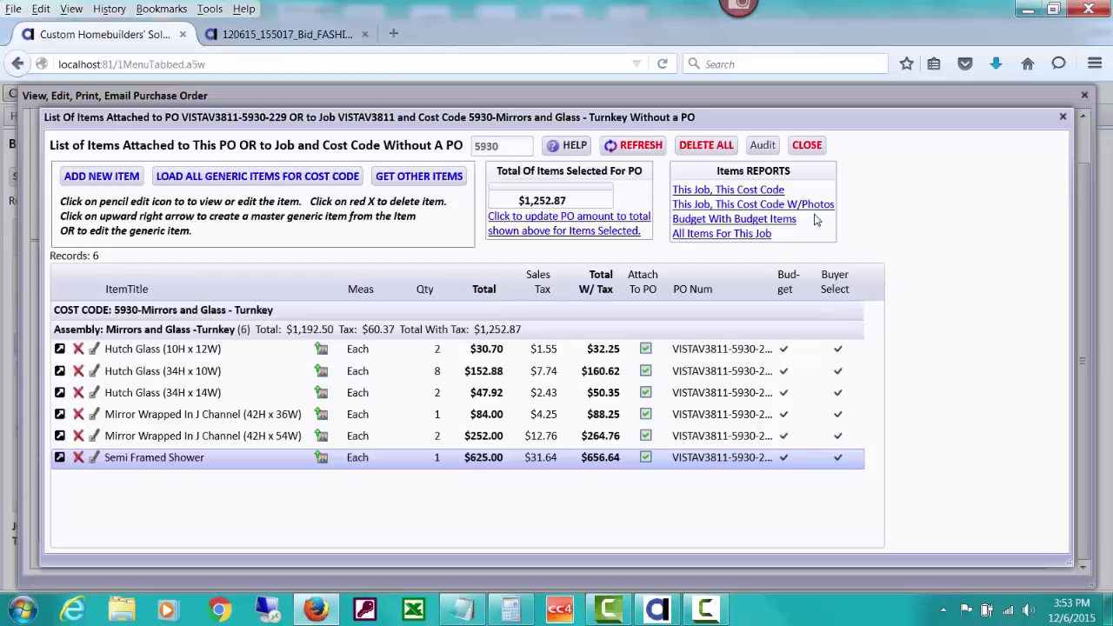
pyautogui.click(807, 145)
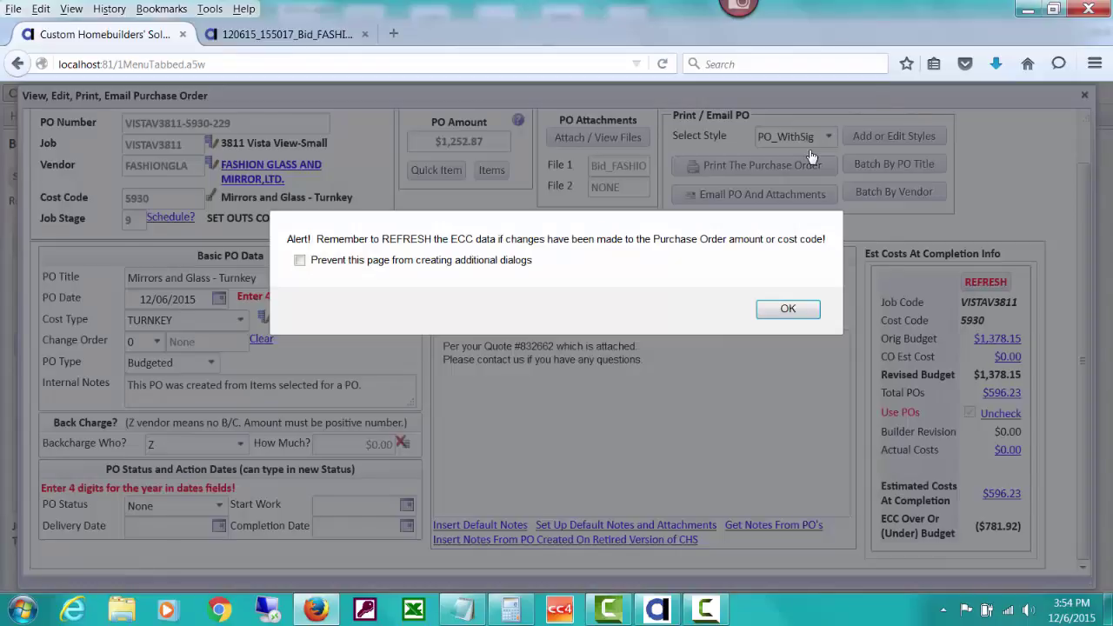
pyautogui.click(812, 311)
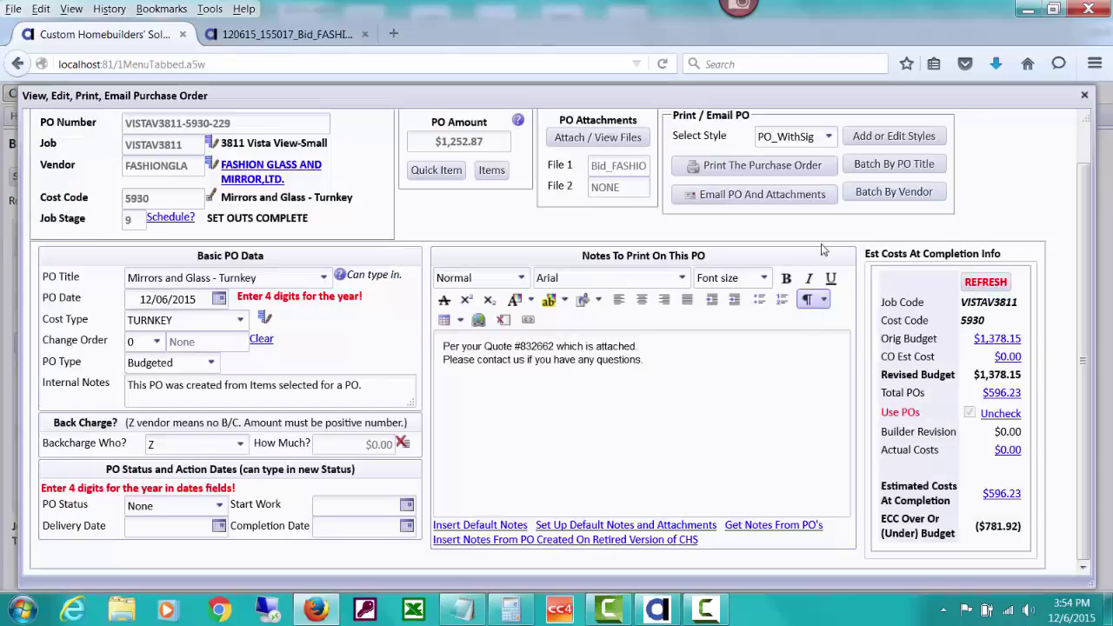
# Step: Close the mirrors and glass purchase order and its job items list to return to the budget worksheet
pyautogui.moveTo(1087, 270); pyautogui.dragTo(1068, 156)
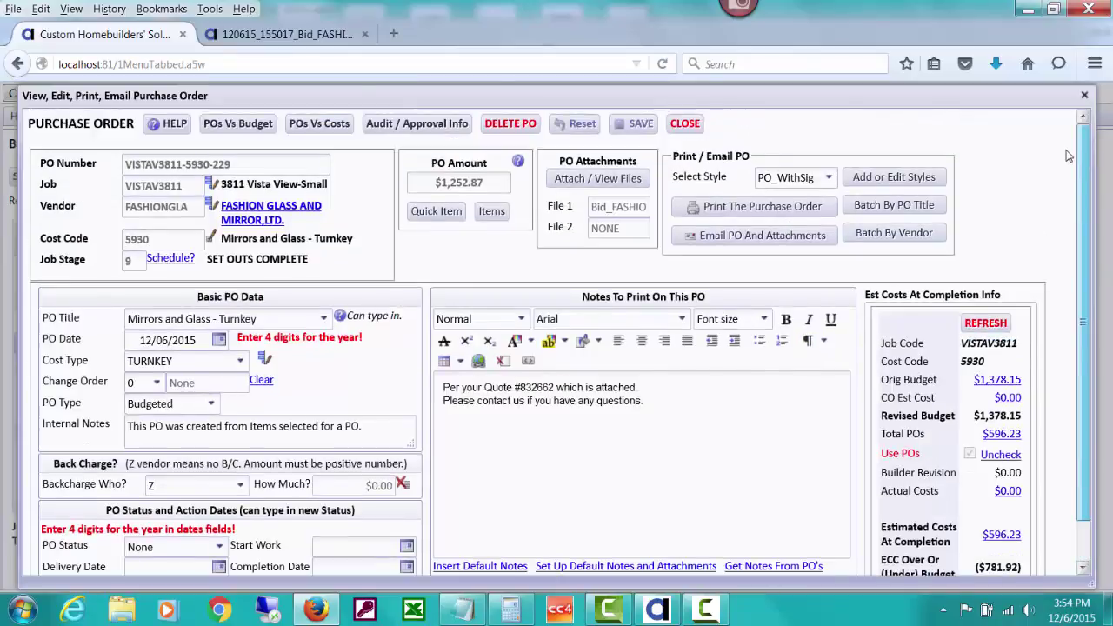
pyautogui.click(694, 125)
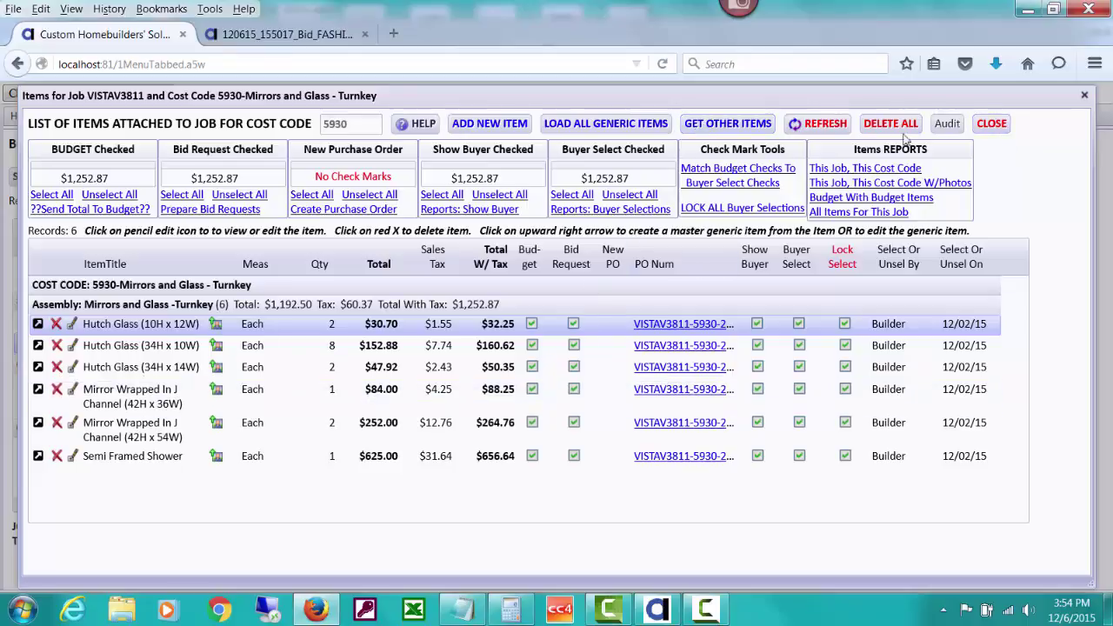
pyautogui.click(993, 124)
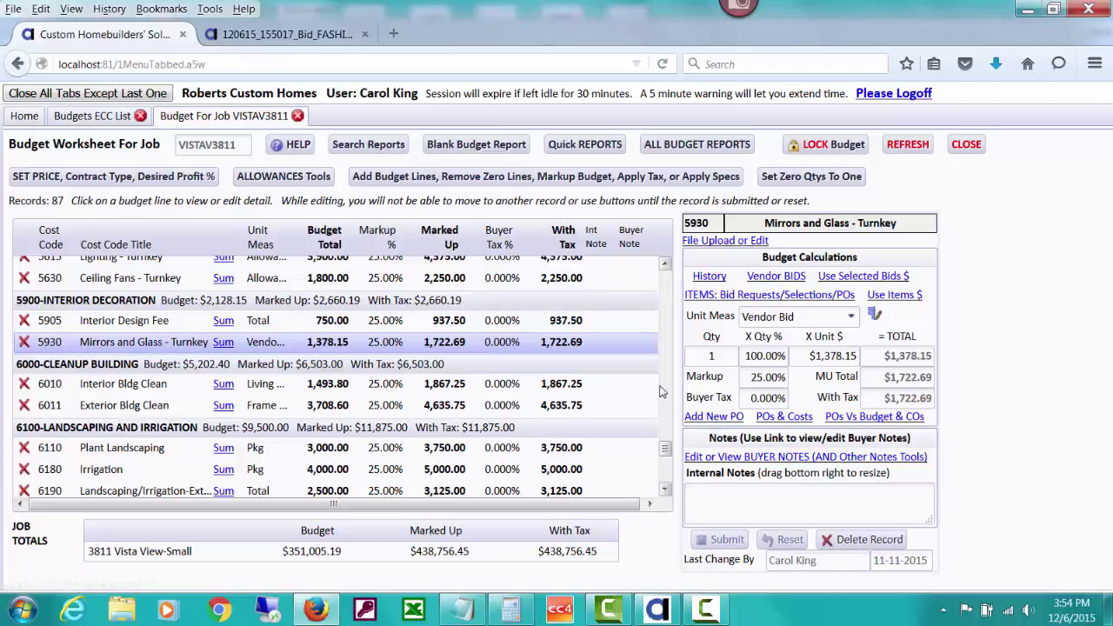
# Step: Create a purchase order from the JTSWALLPAP vendor bid on budget line 4910 Paint - Exterior
pyautogui.moveTo(665, 450); pyautogui.dragTo(664, 394)
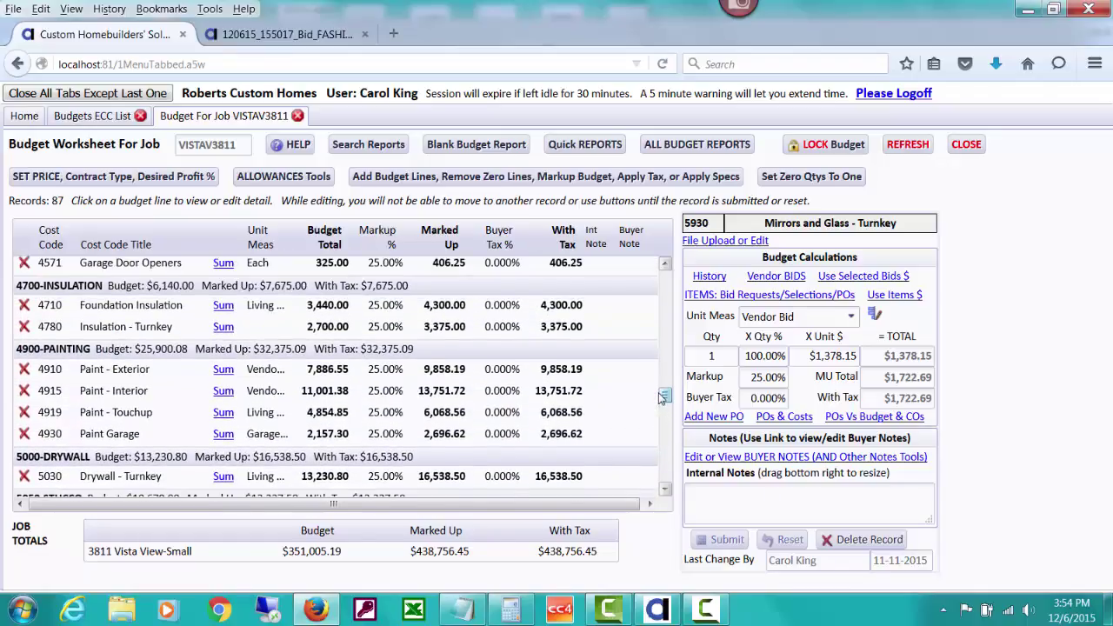
pyautogui.click(440, 371)
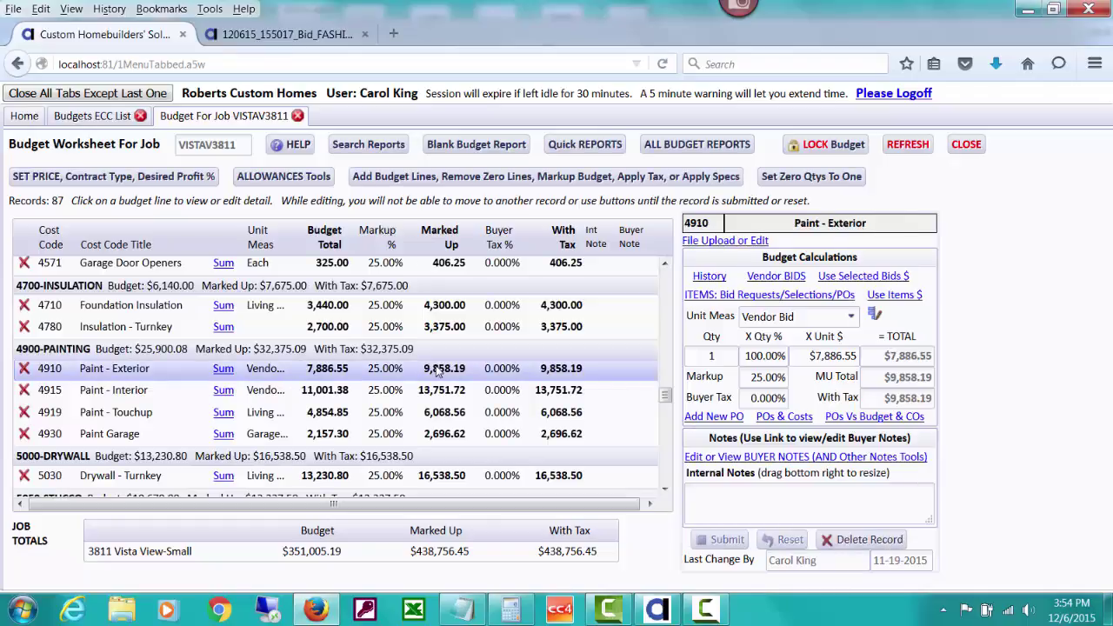
pyautogui.click(759, 280)
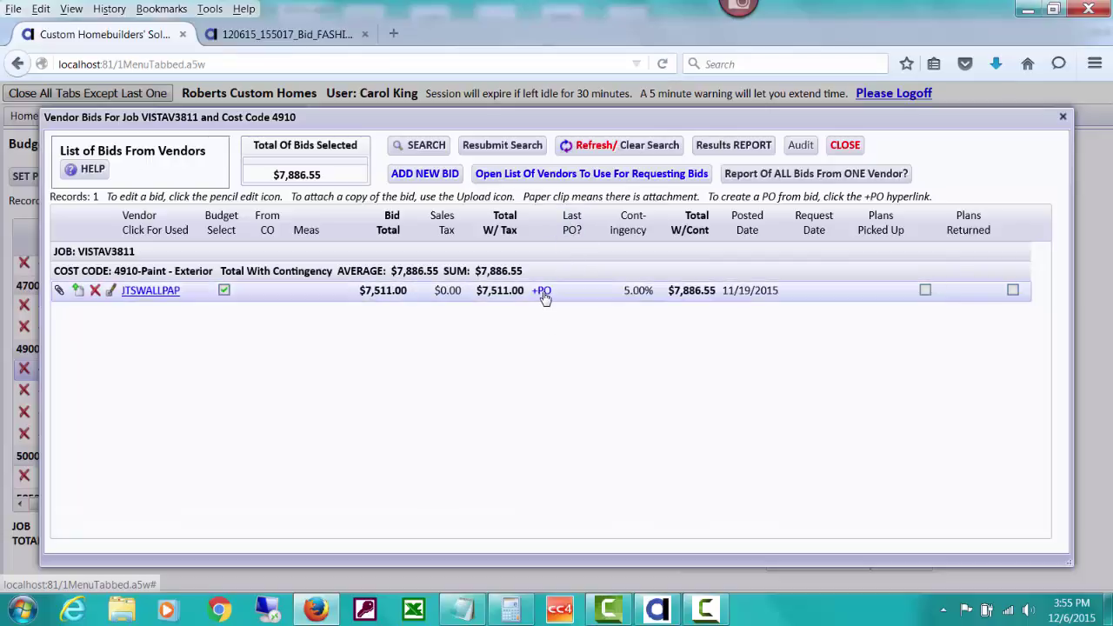
pyautogui.click(542, 291)
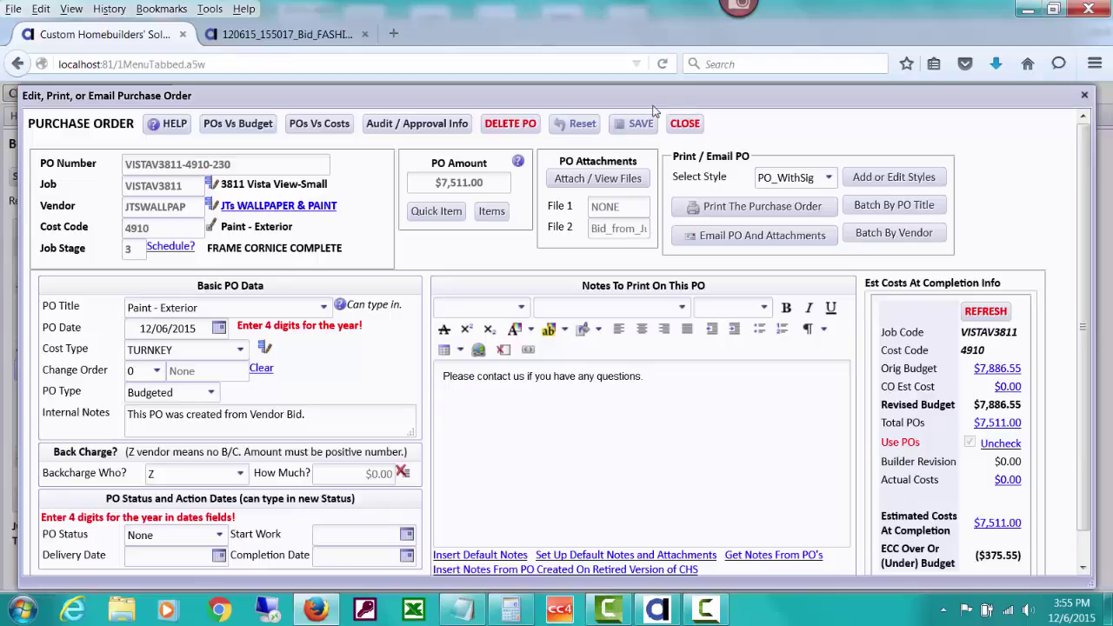
pyautogui.moveTo(650, 95); pyautogui.dragTo(626, 445)
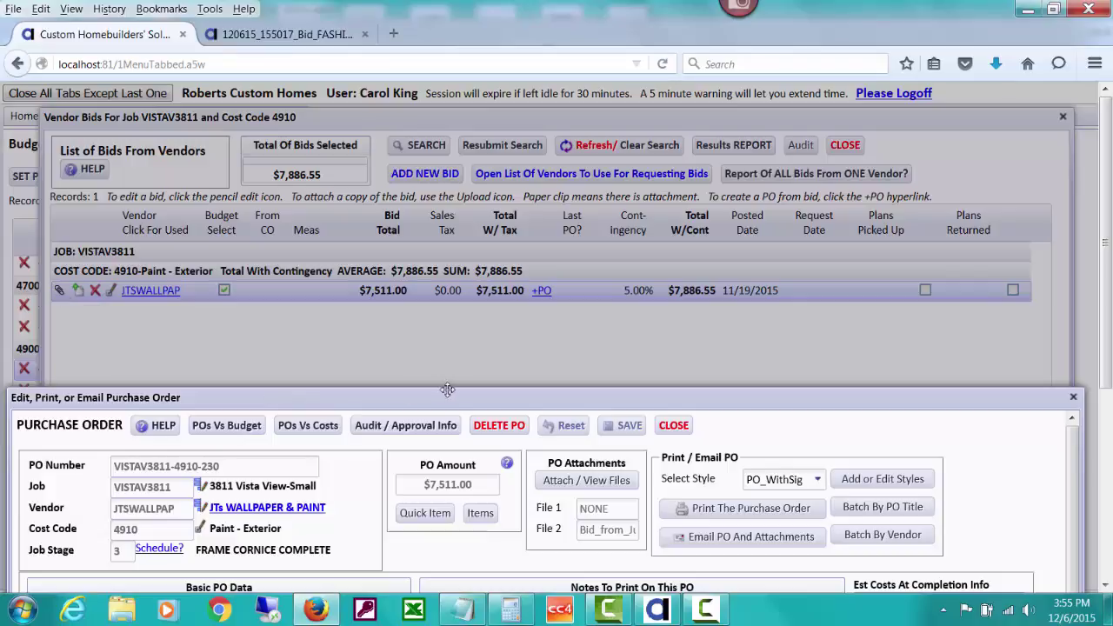
pyautogui.moveTo(481, 397); pyautogui.dragTo(485, 103)
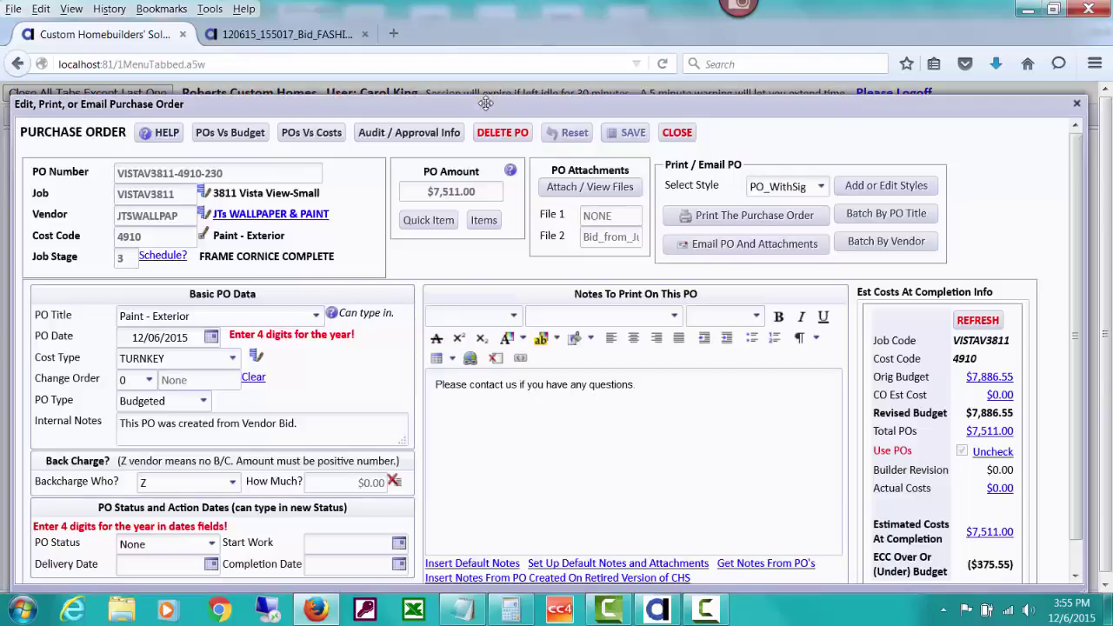
# Step: Open the bid PDF attached as File 2 of the paint purchase order and examine its exterior and interior painting prices
pyautogui.click(580, 187)
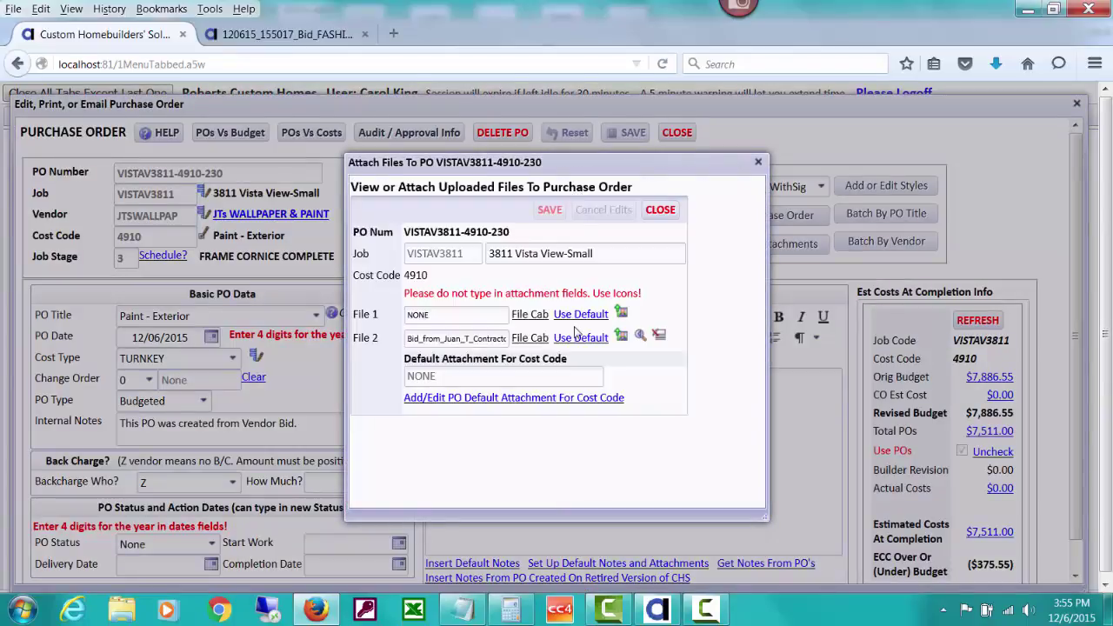
pyautogui.click(639, 337)
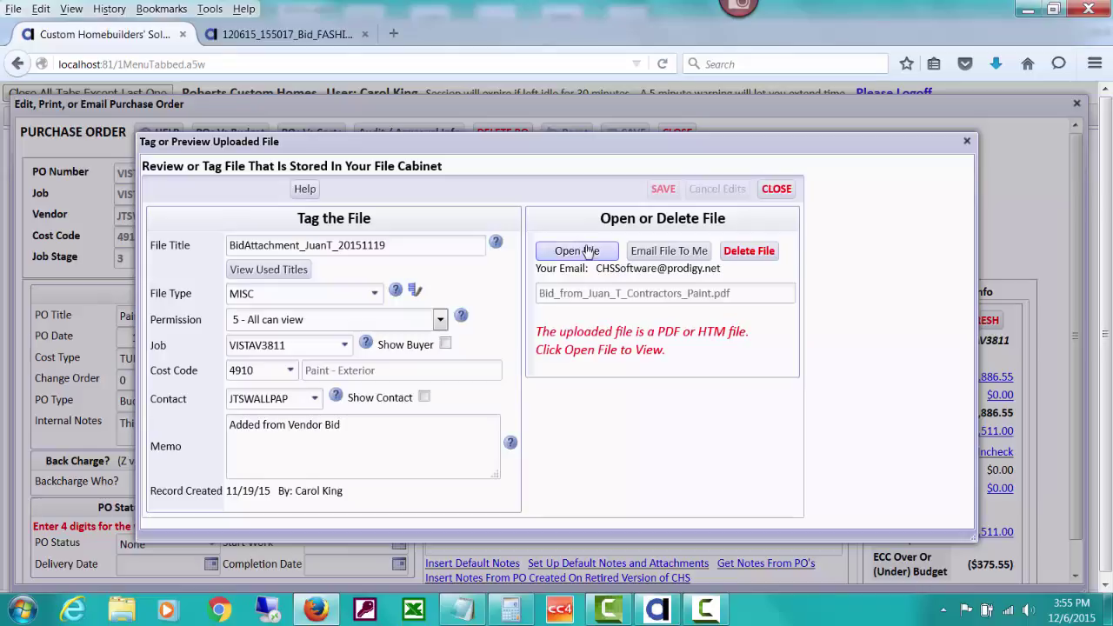
pyautogui.click(577, 251)
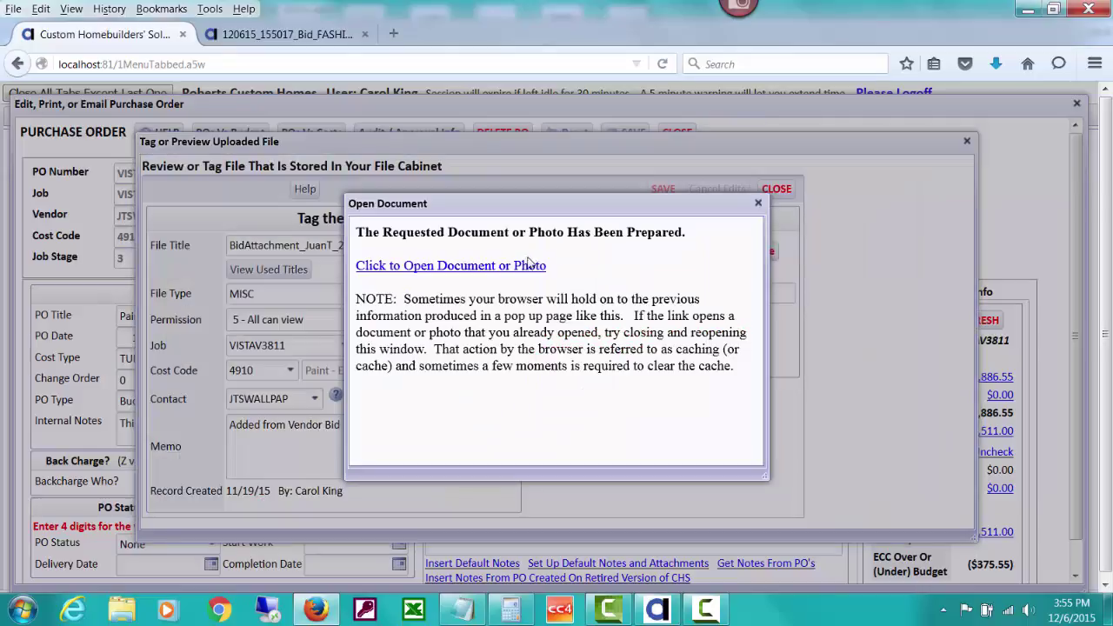
pyautogui.click(528, 266)
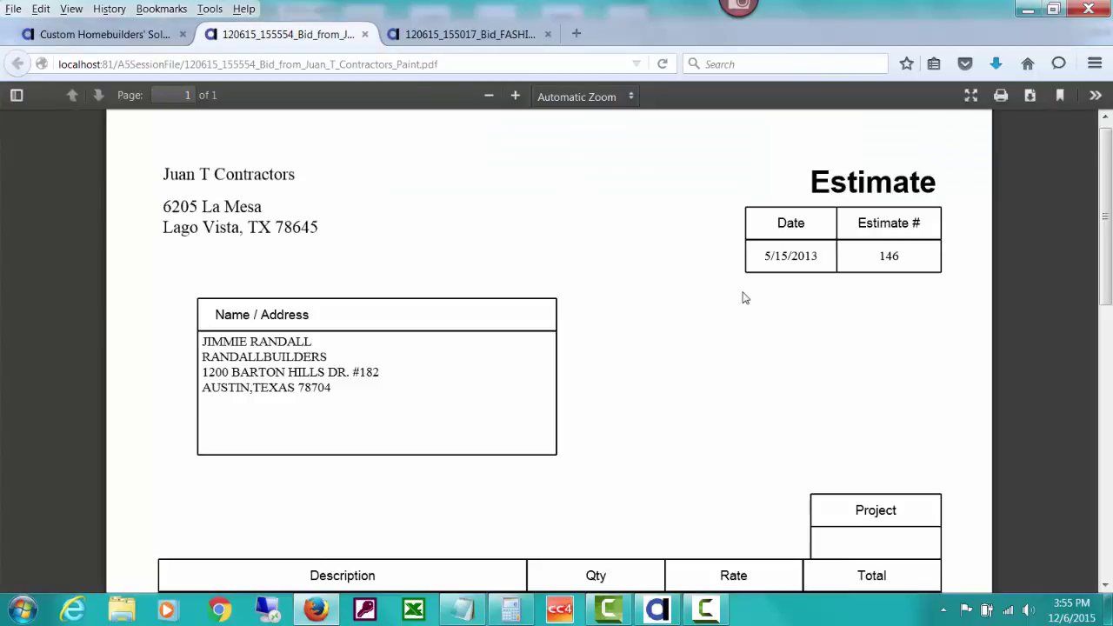
pyautogui.scroll(-5, 1106, 240)
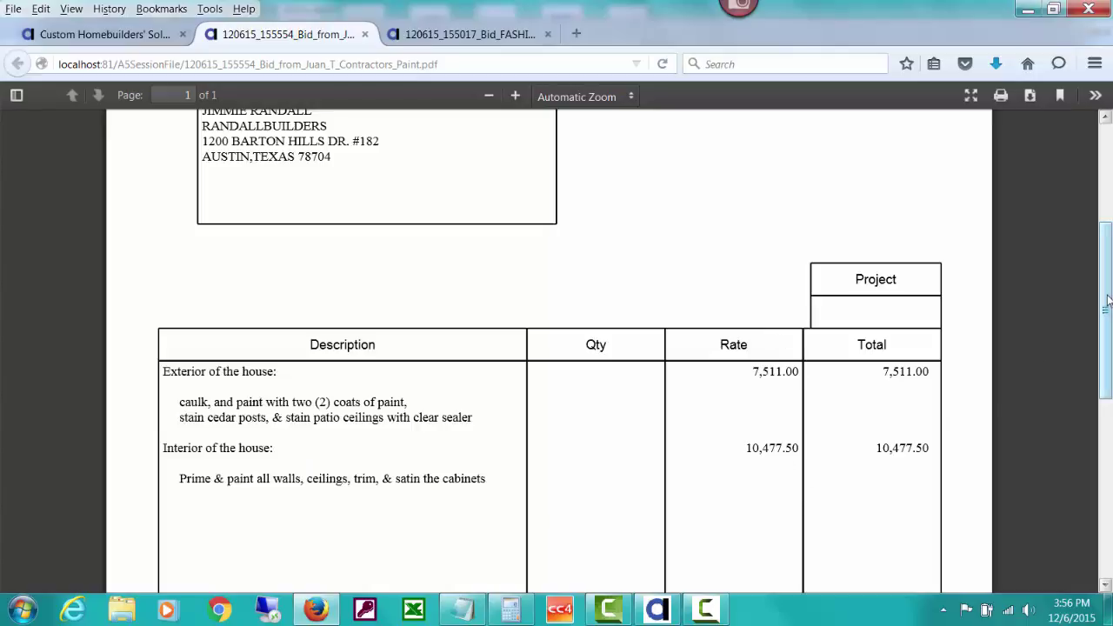
pyautogui.scroll(-2, 1108, 300)
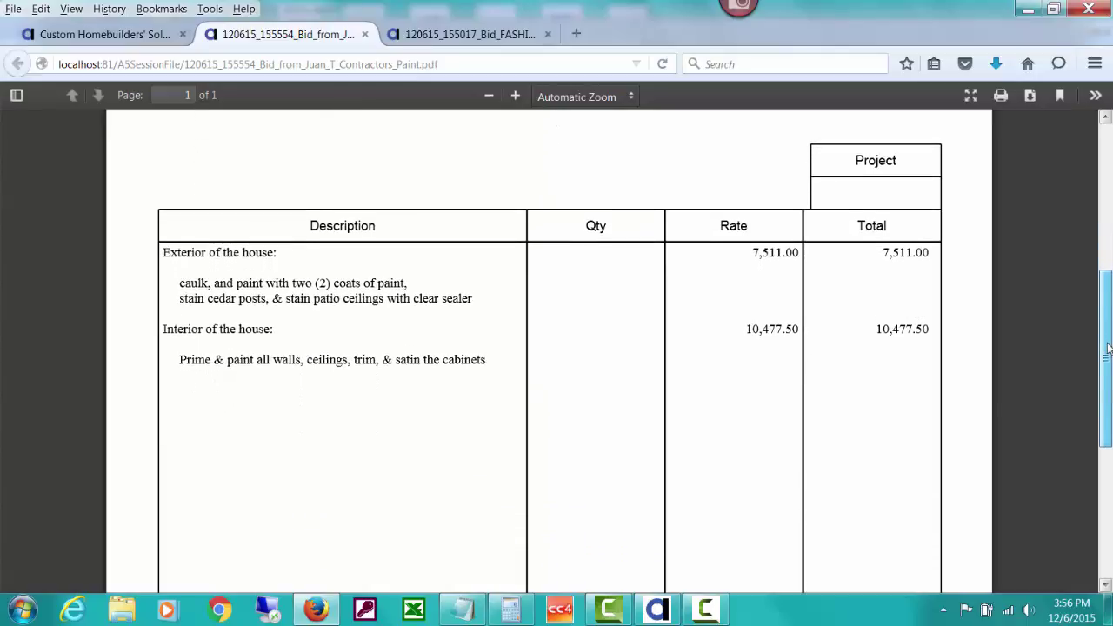
pyautogui.moveTo(1107, 315); pyautogui.dragTo(1105, 190)
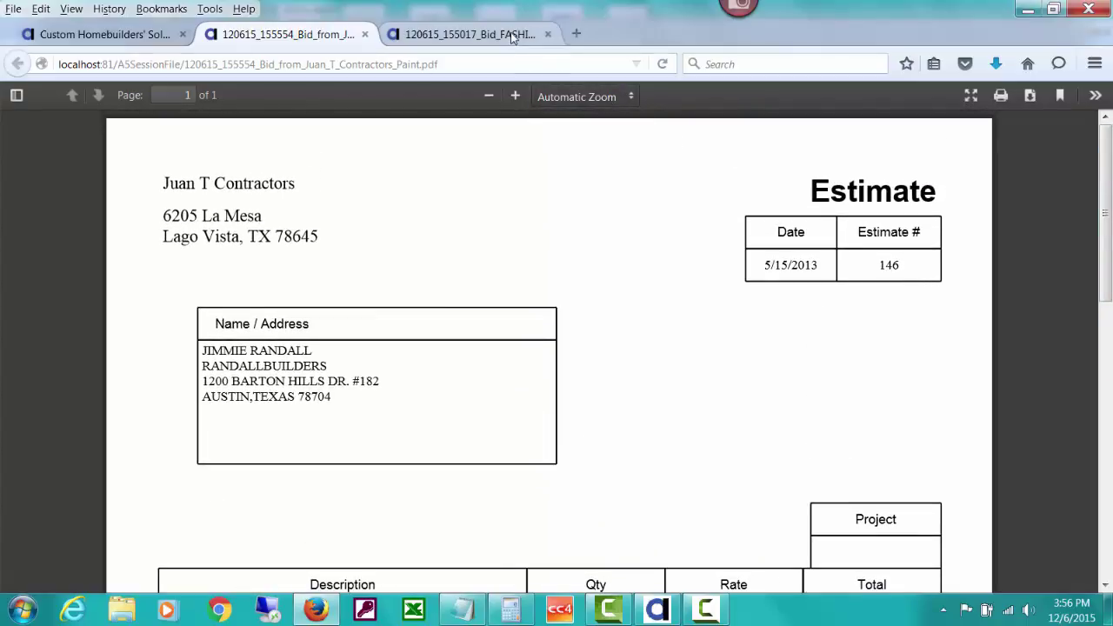
# Step: Return from the bid PDF to the paint purchase order, closing the document, file preview and attachments windows
pyautogui.click(137, 34)
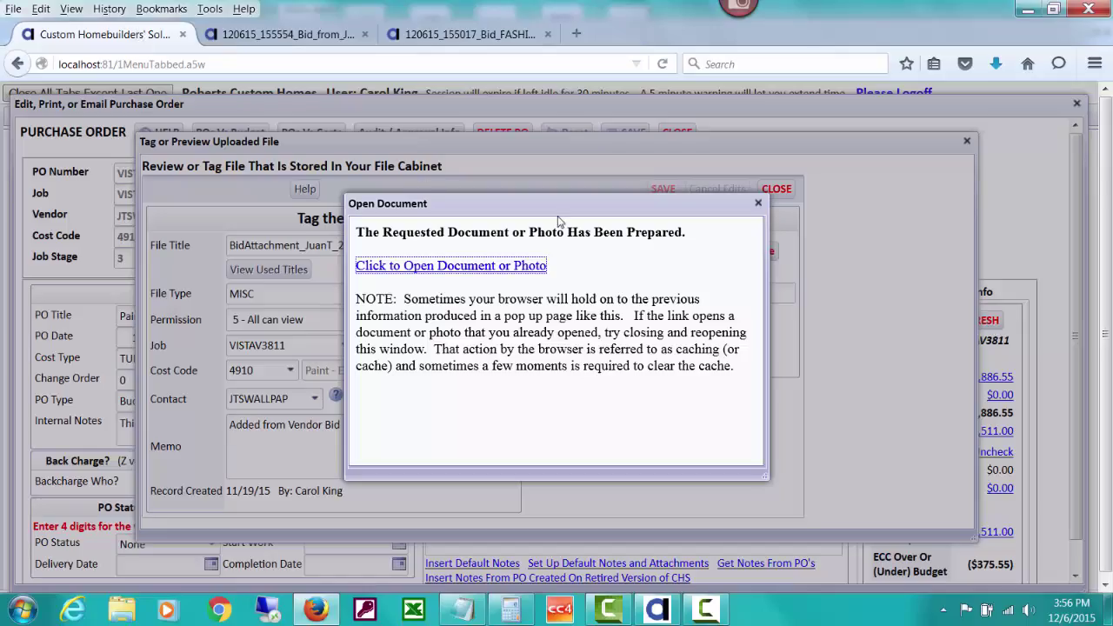
pyautogui.click(758, 203)
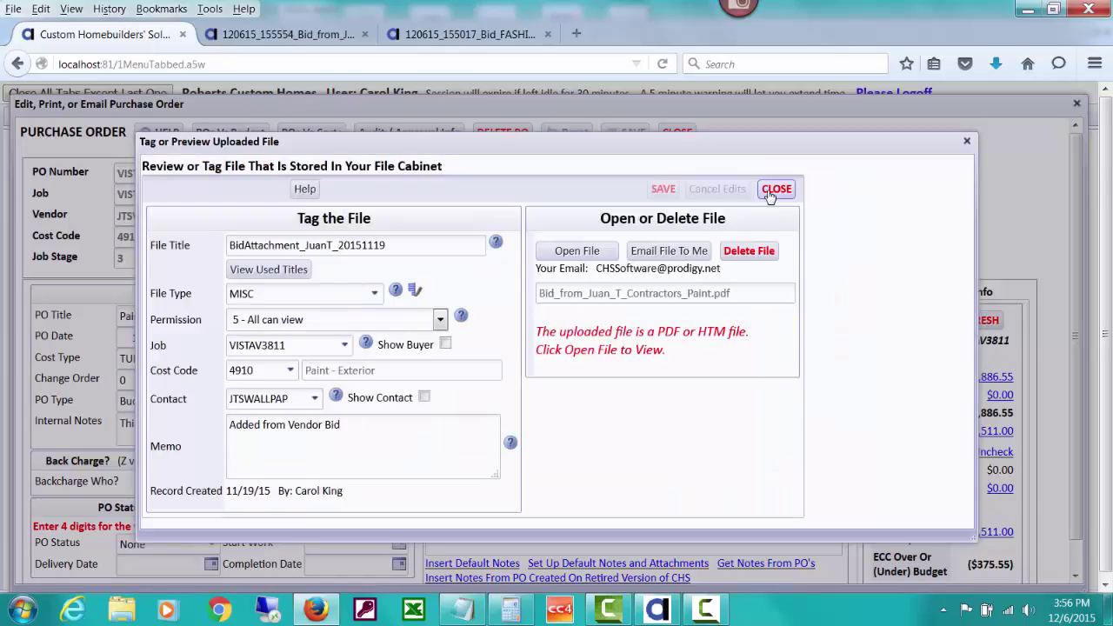
pyautogui.click(776, 188)
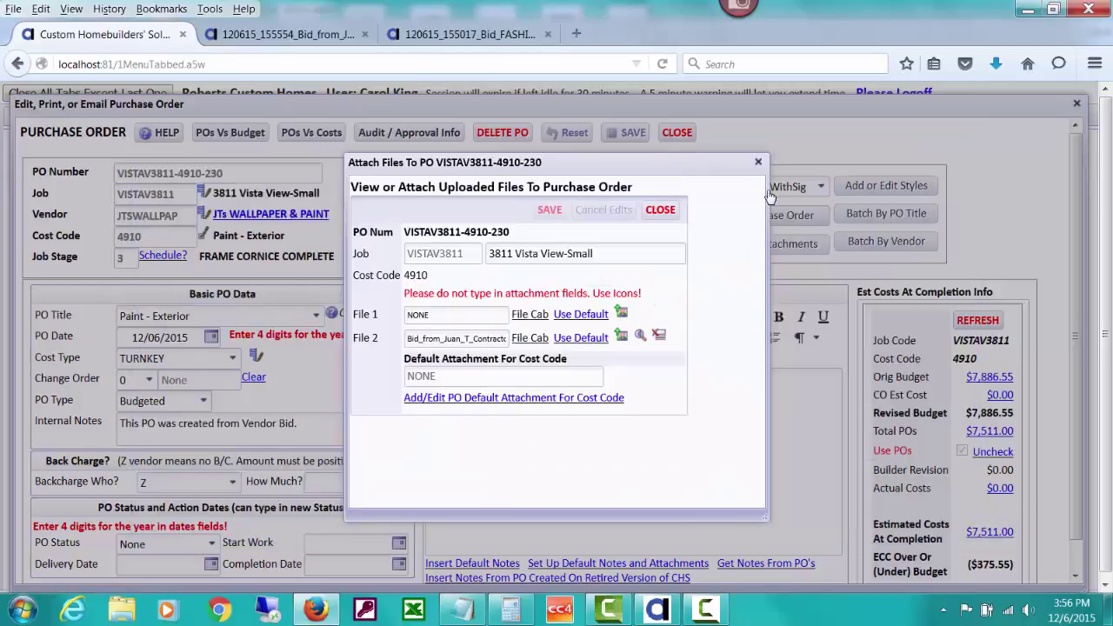
pyautogui.click(672, 211)
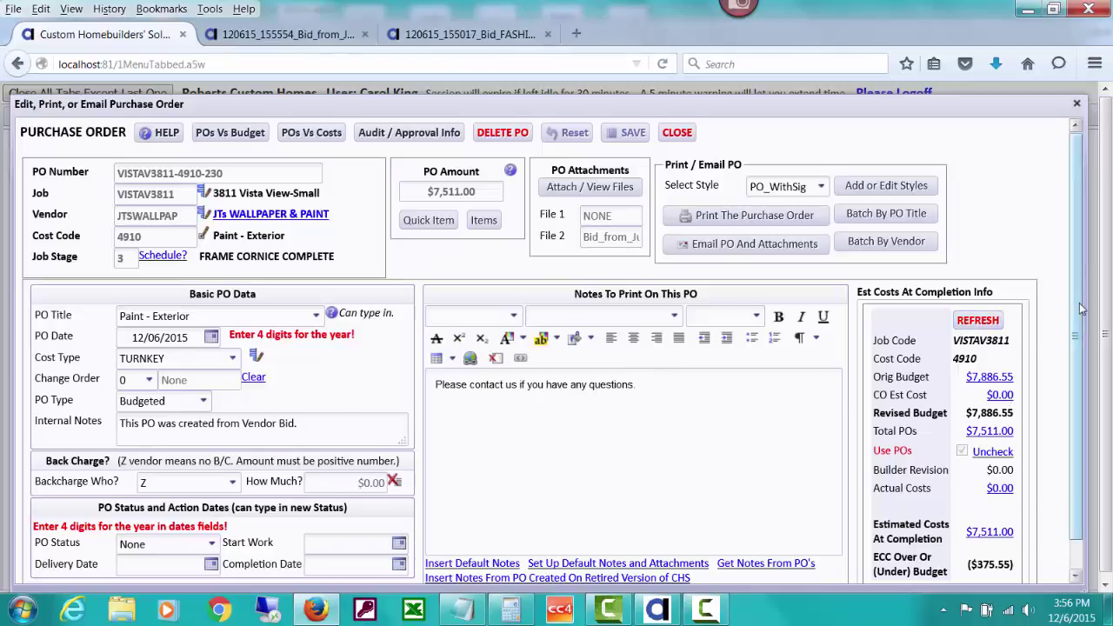
# Step: Review the paint purchase order's details and cost information, and close both the order and the vendor bids list
pyautogui.scroll(-2, 1079, 348)
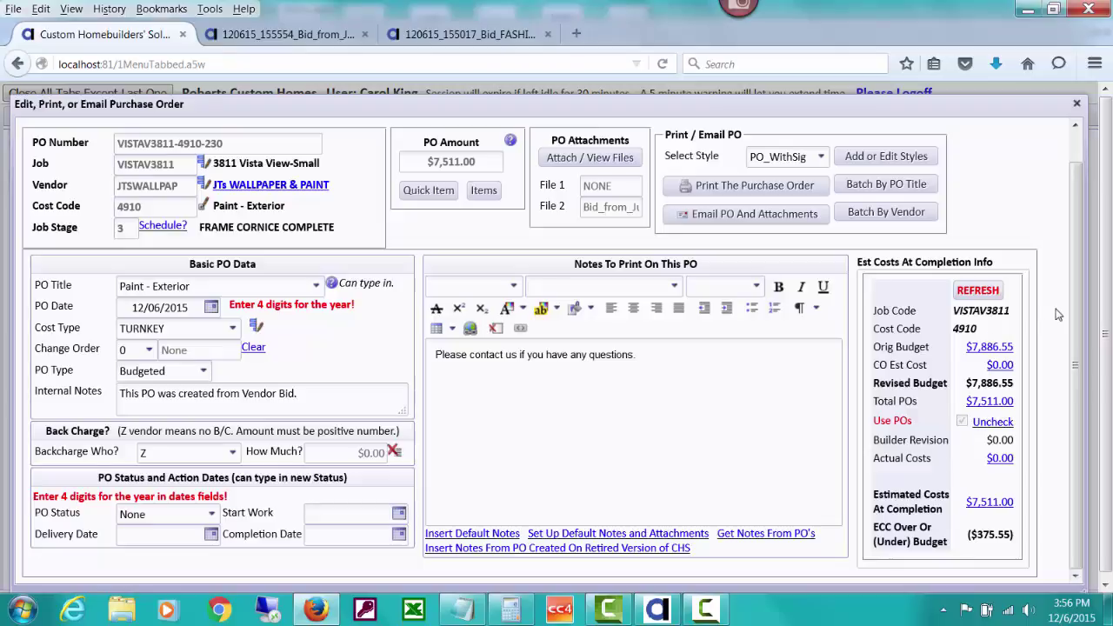
pyautogui.scroll(2, 1073, 278)
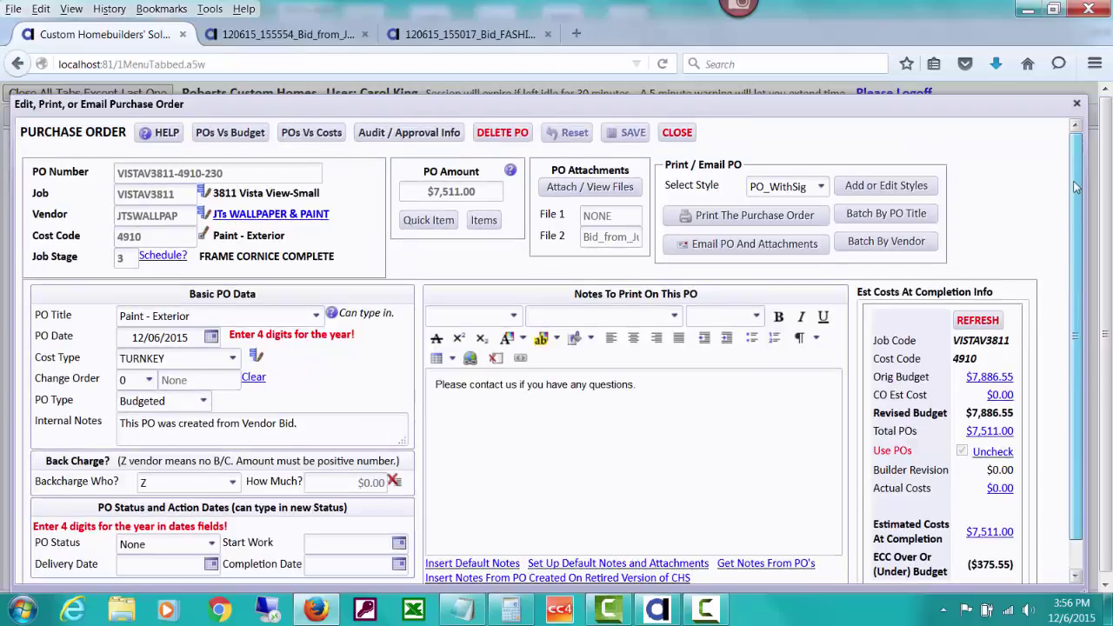
pyautogui.click(676, 133)
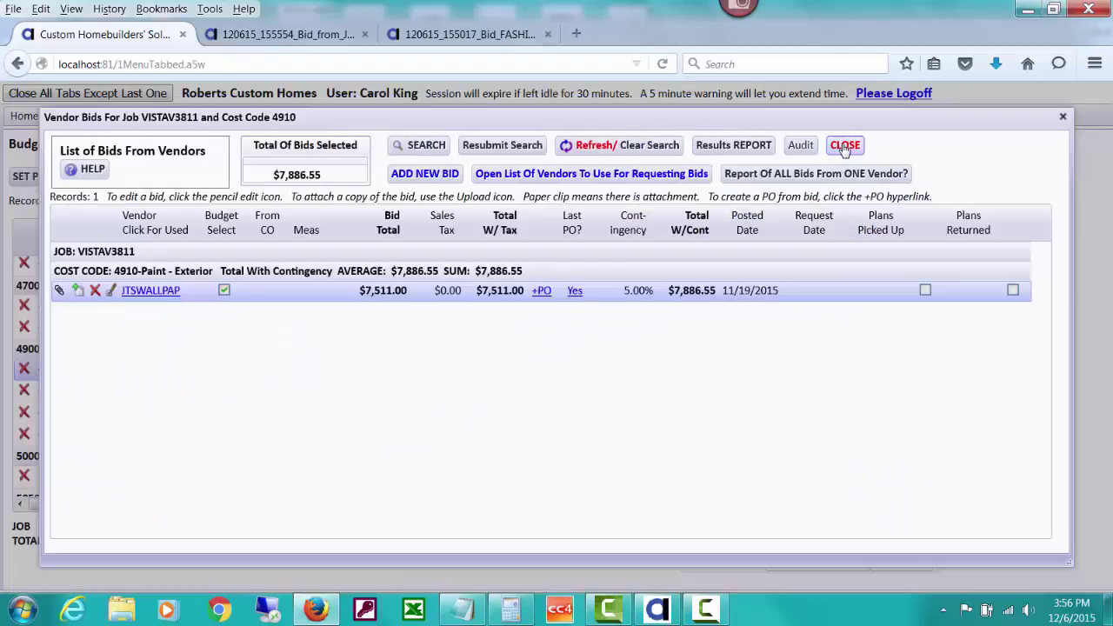
pyautogui.click(845, 146)
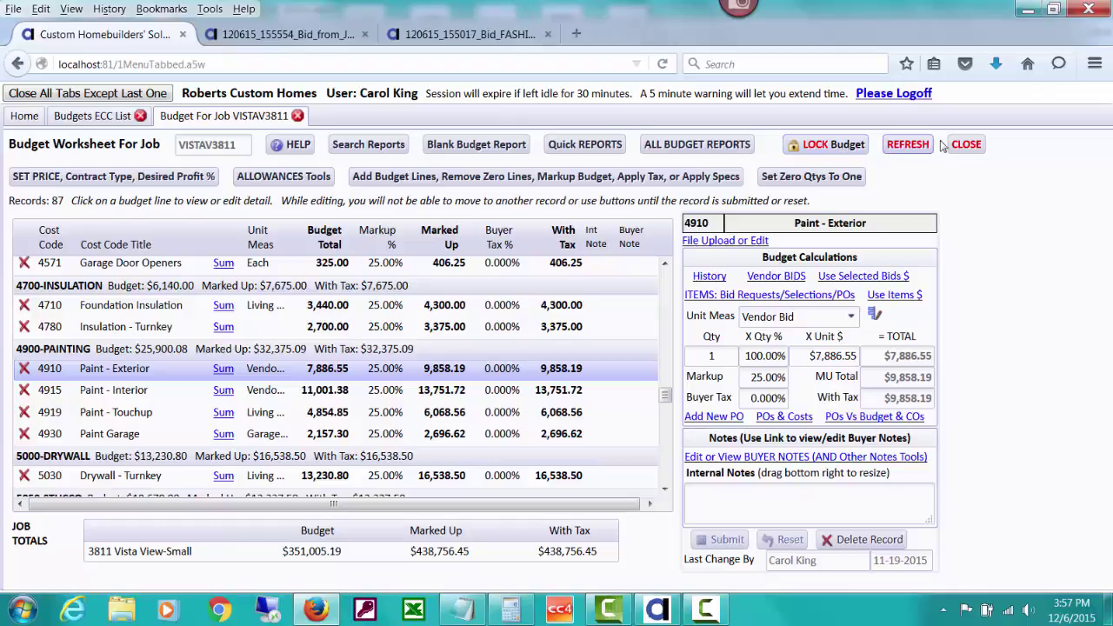
# Step: Leave the budget worksheet and job budgets list, and start a new purchase order from scratch in the Purchase Orders Menu
pyautogui.click(967, 144)
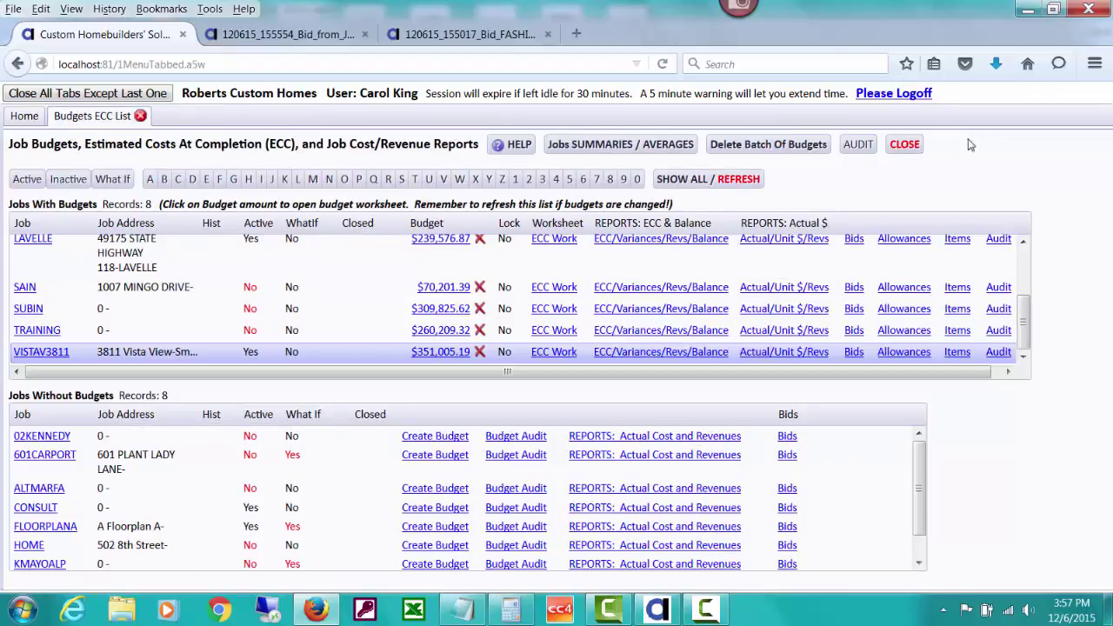
pyautogui.click(909, 145)
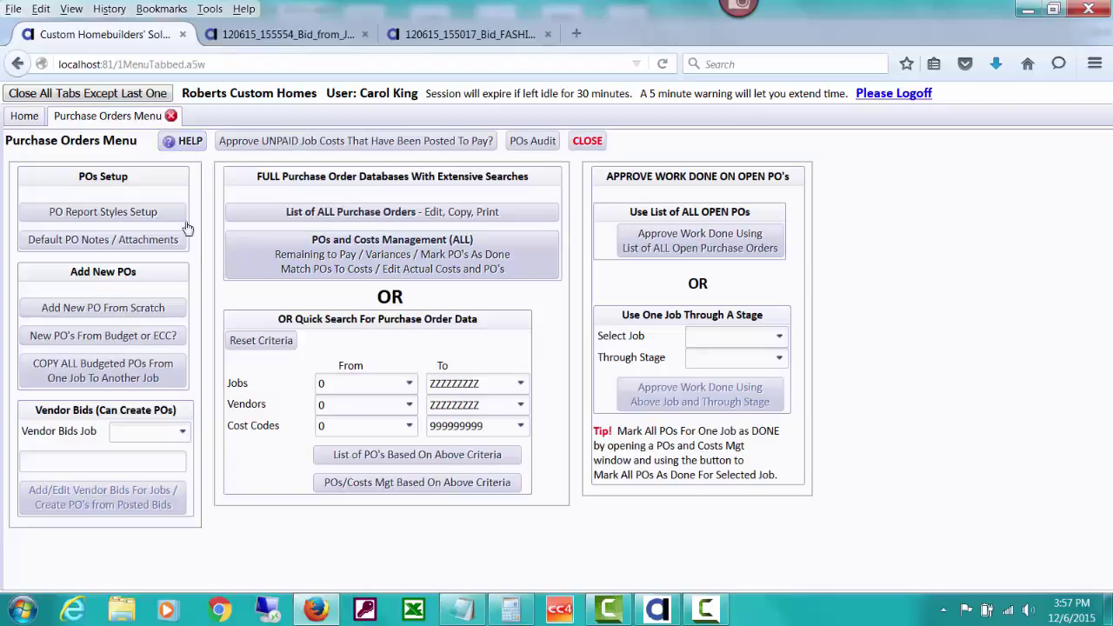
pyautogui.click(165, 311)
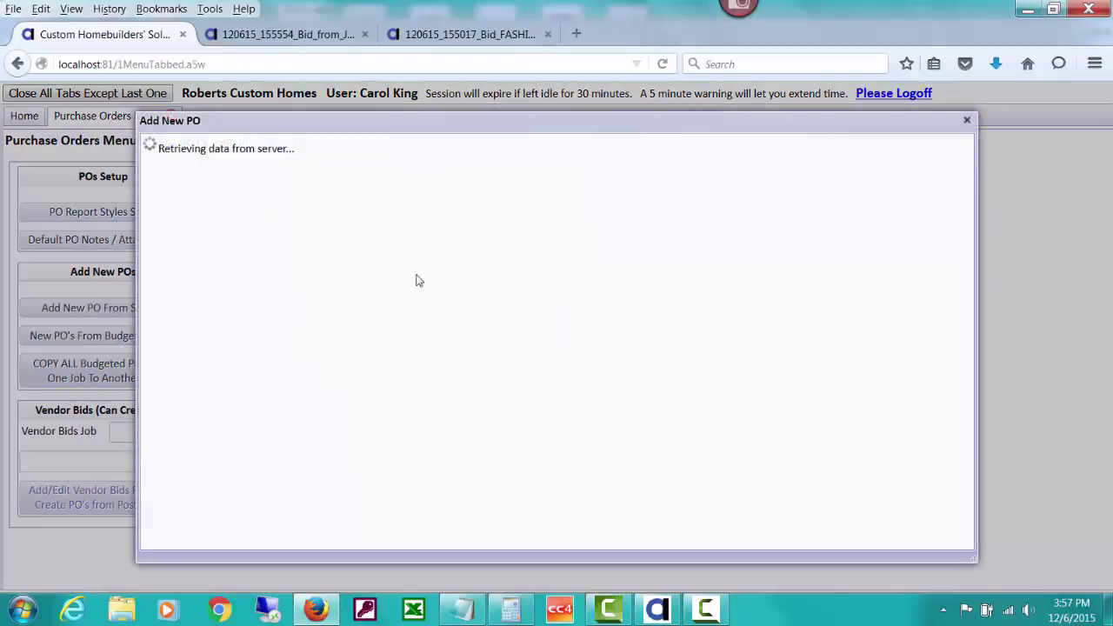